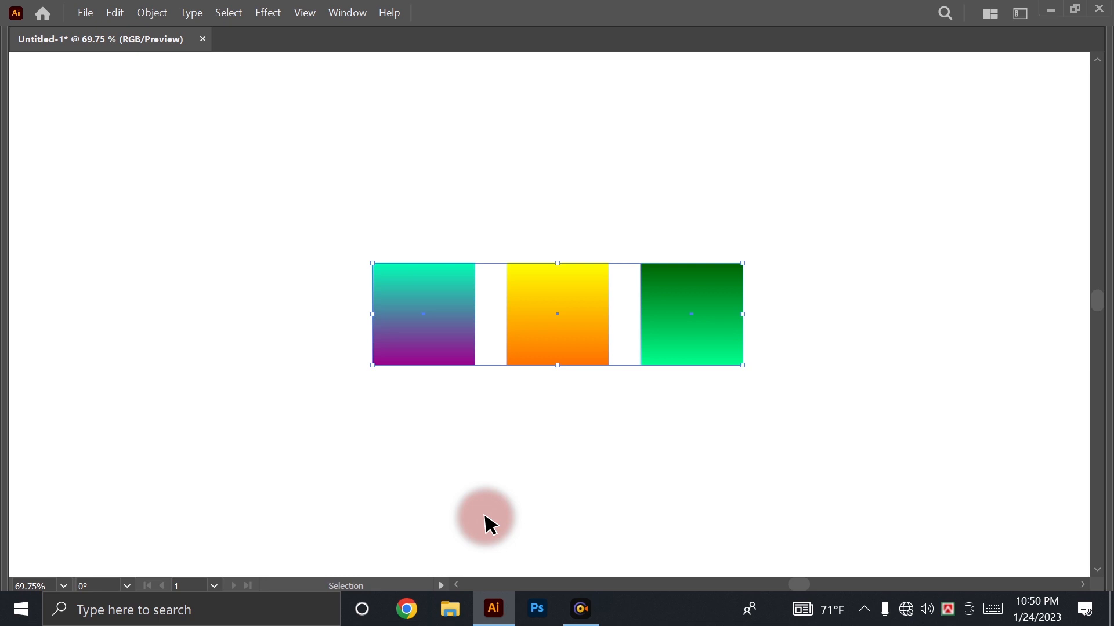
Deselect the three gradient squares and restore the hidden panels around the canvas
{"action": "key", "text": "space"}
{"action": "left_click_drag", "start_coordinate": [489, 412], "coordinate": [485, 330]}
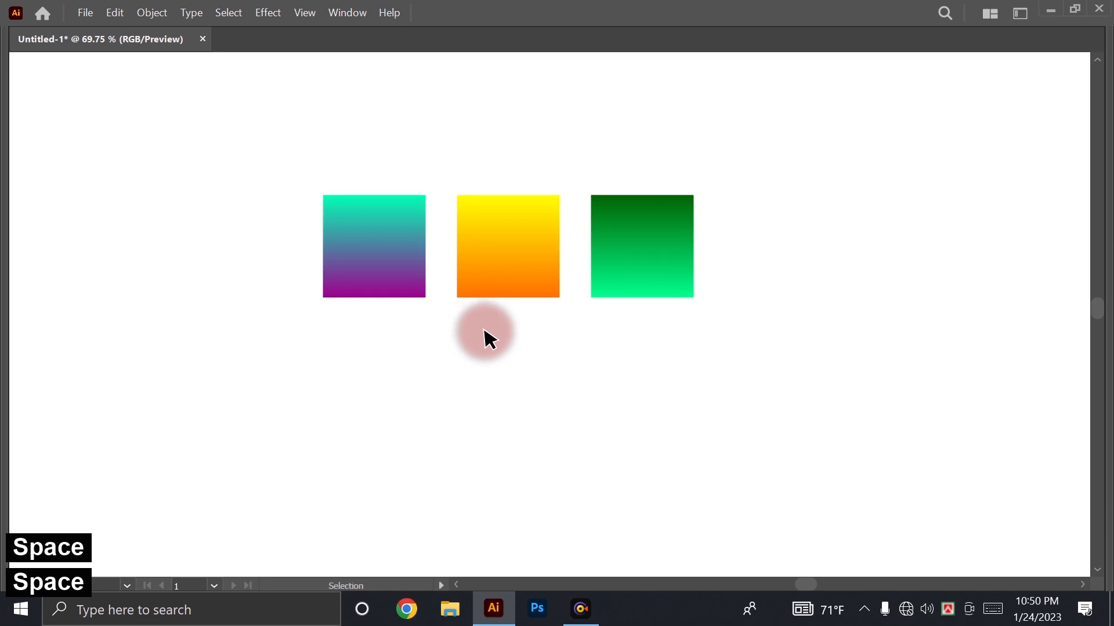
{"action": "key", "text": "ctrl+space"}
{"action": "left_click_drag", "start_coordinate": [479, 340], "coordinate": [453, 249]}
{"action": "key", "text": "Tab"}
{"action": "left_click_drag", "start_coordinate": [444, 290], "coordinate": [324, 249]}
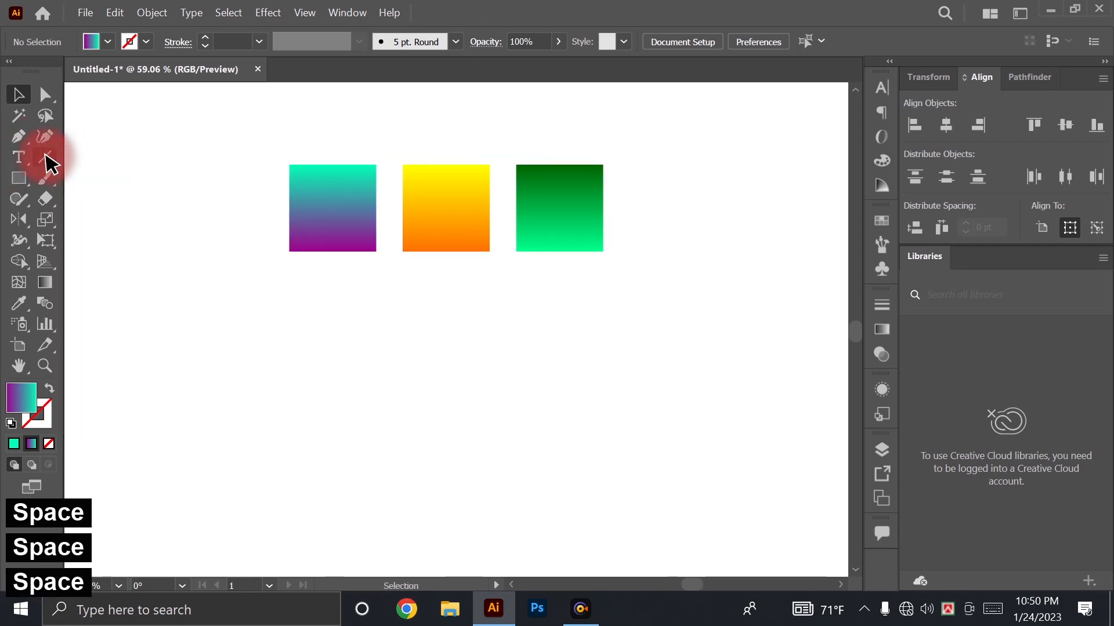
Draw a larger square with the teal-to-purple gradient below the first sample square, then deselect it
{"action": "left_click", "coordinate": [19, 179]}
{"action": "left_click_drag", "start_coordinate": [299, 311], "coordinate": [303, 299]}
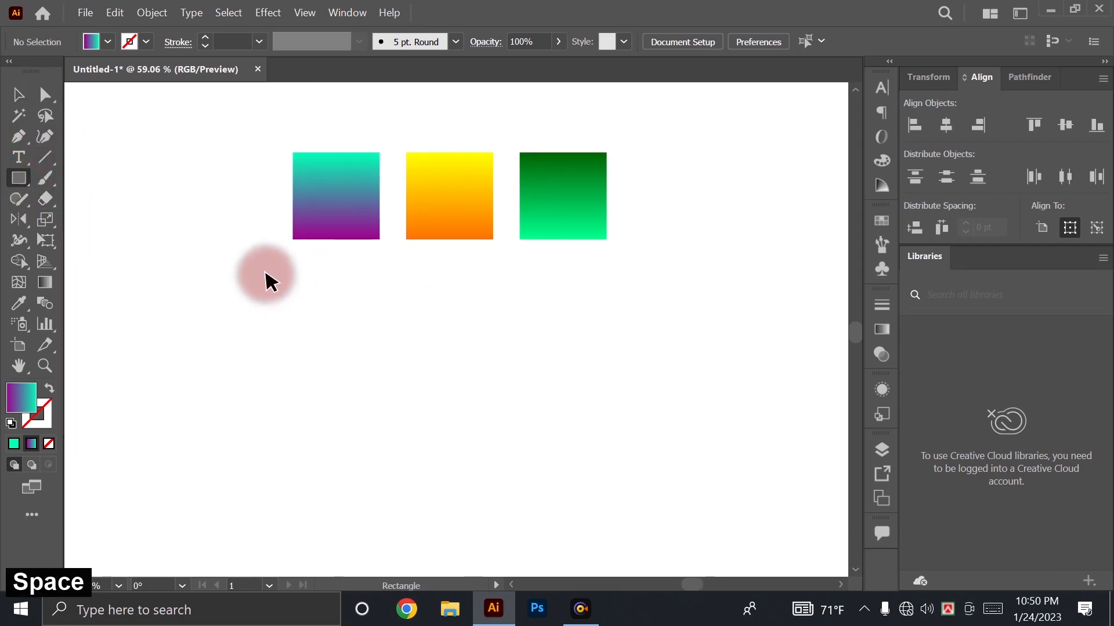
{"action": "left_click_drag", "start_coordinate": [263, 268], "coordinate": [380, 383]}
{"action": "key", "text": "v"}
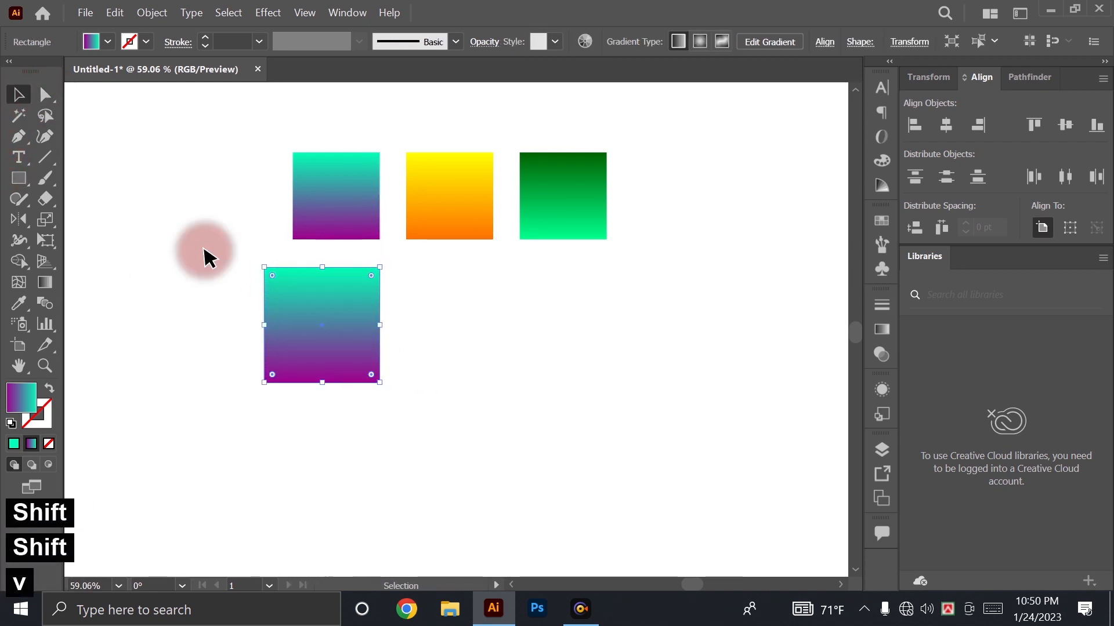
{"action": "mouse_move", "coordinate": [326, 318]}
{"action": "left_mouse_down"}
{"action": "mouse_move", "coordinate": [337, 318]}
{"action": "mouse_move", "coordinate": [333, 300]}
{"action": "left_mouse_up"}
{"action": "key", "text": "space"}
{"action": "key", "text": "v"}
{"action": "left_click", "coordinate": [510, 302]}
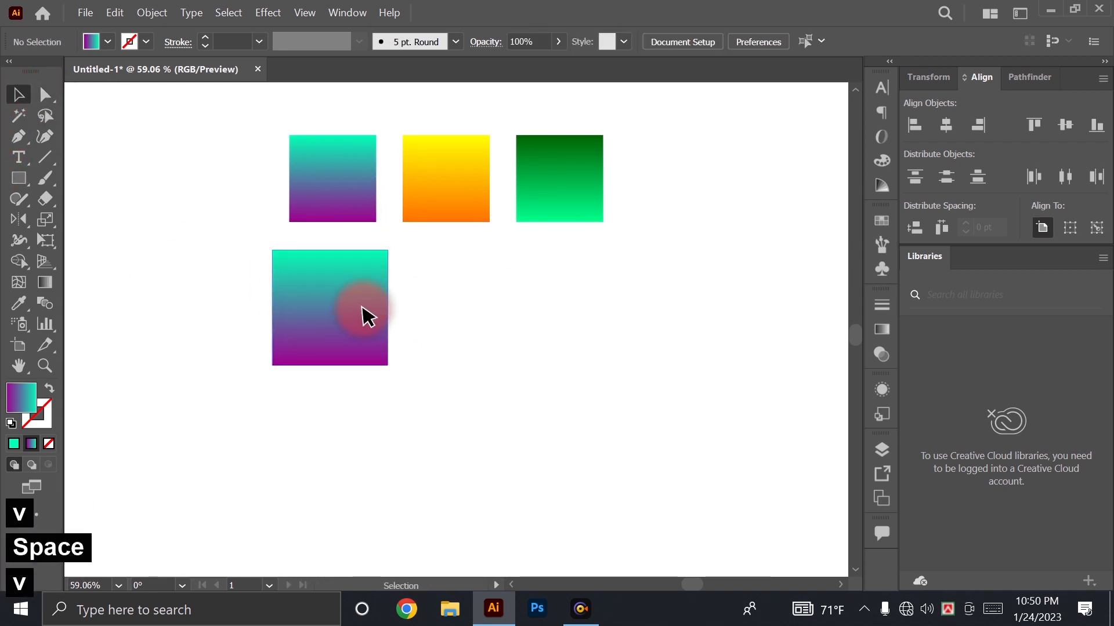
Draw a circle about as wide as the large teal-to-purple square, directly beside it
{"action": "left_click", "coordinate": [366, 305]}
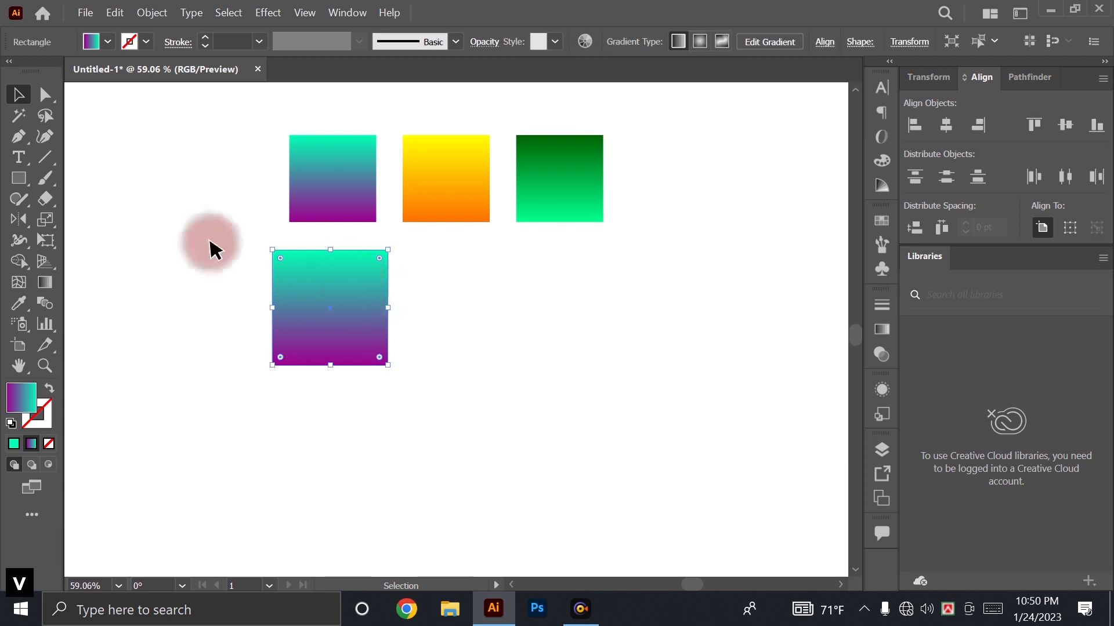
{"action": "left_click", "coordinate": [21, 177]}
{"action": "left_click_drag", "start_coordinate": [24, 177], "coordinate": [139, 219]}
{"action": "mouse_move", "coordinate": [456, 272]}
{"action": "left_mouse_down"}
{"action": "mouse_move", "coordinate": [562, 338]}
{"action": "mouse_move", "coordinate": [522, 318]}
{"action": "left_mouse_up"}
{"action": "key", "text": "v"}
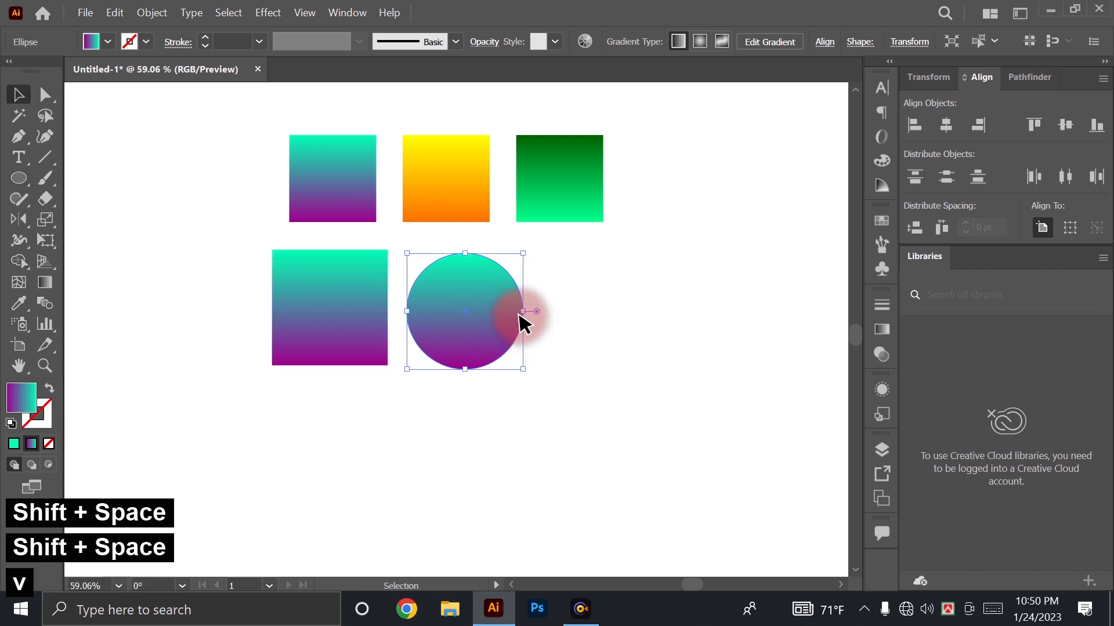
Copy the yellow-to-orange gradient from the middle sample square onto the circle
{"action": "key", "text": "i"}
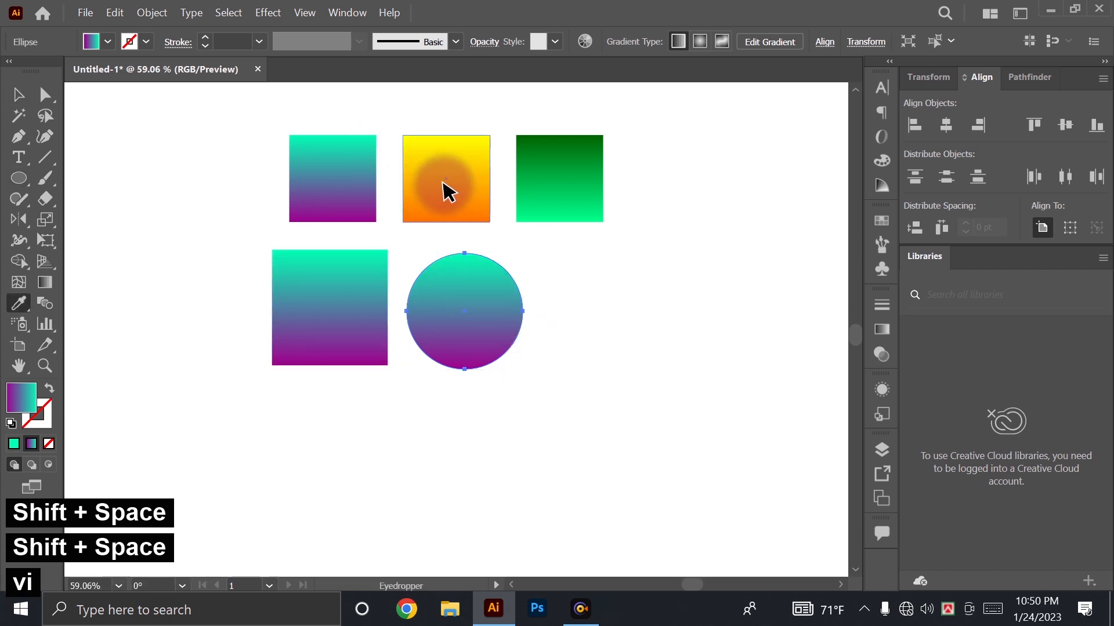
{"action": "left_click", "coordinate": [437, 194]}
{"action": "left_click", "coordinate": [18, 94]}
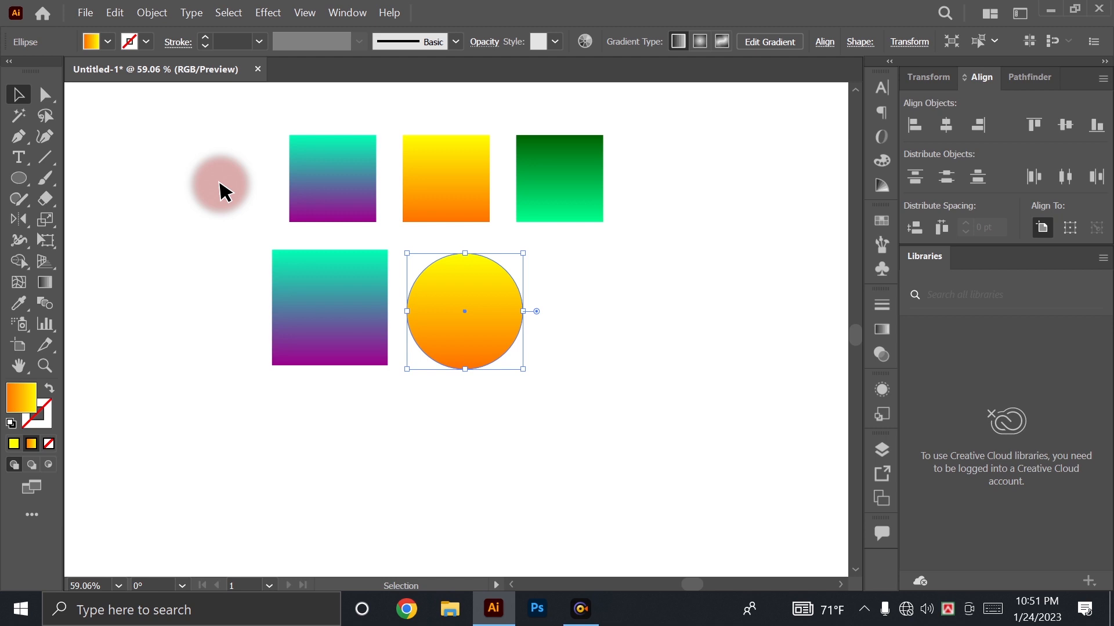
{"action": "key", "text": "space"}
{"action": "left_click", "coordinate": [423, 368]}
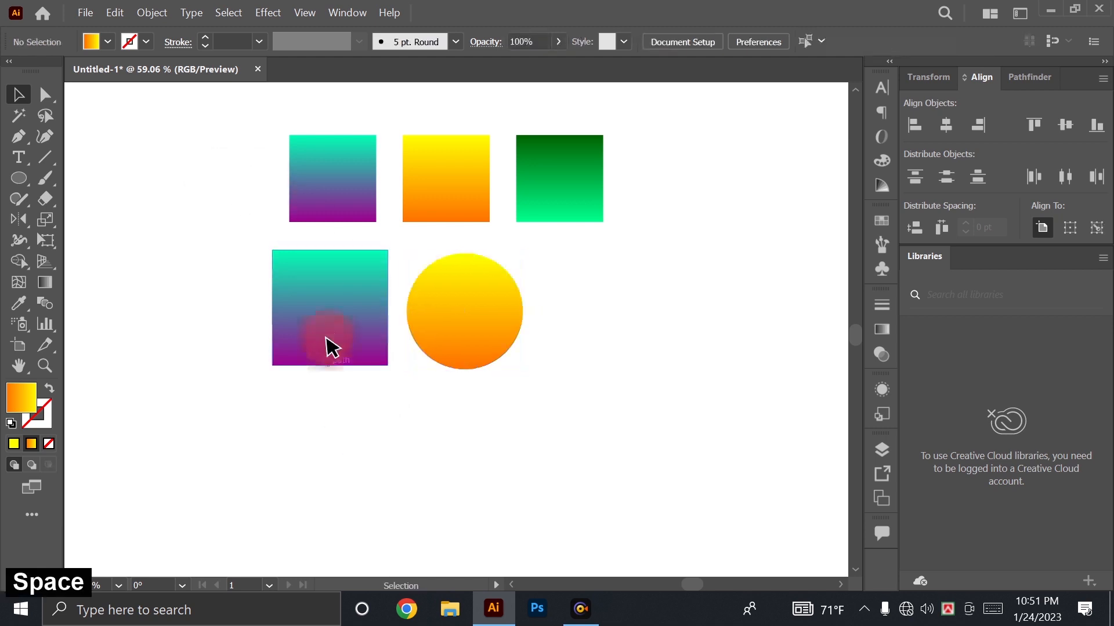
Apply Free Distort to the large teal-to-purple square, pulling its upper-left corner outward and its lower-right corner inward close to the upper-left one
{"action": "left_click", "coordinate": [331, 345]}
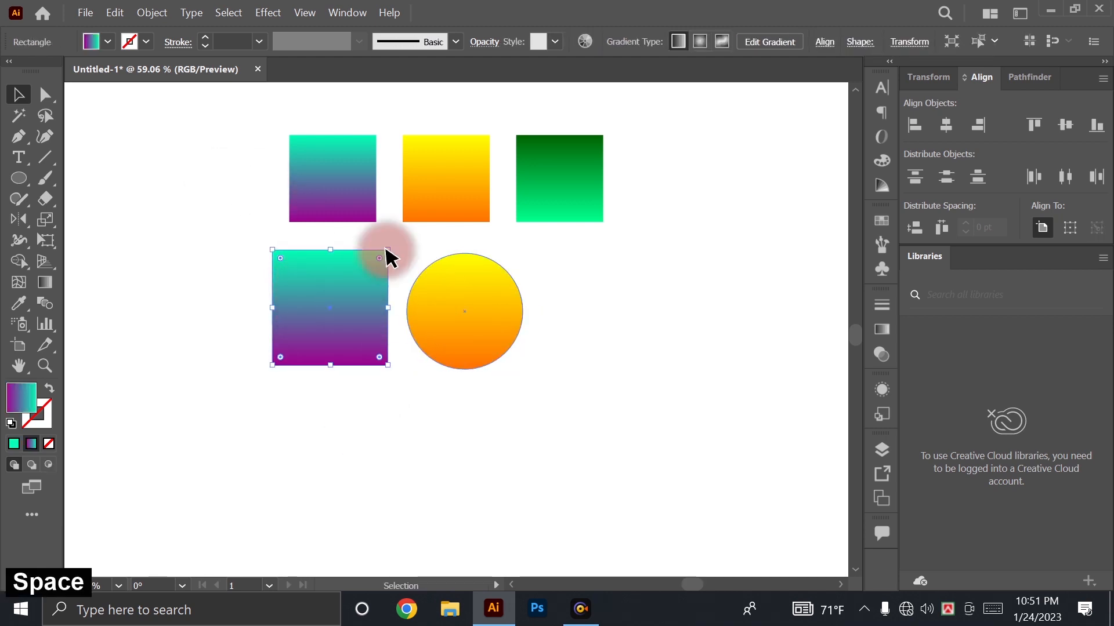
{"action": "left_click", "coordinate": [266, 13]}
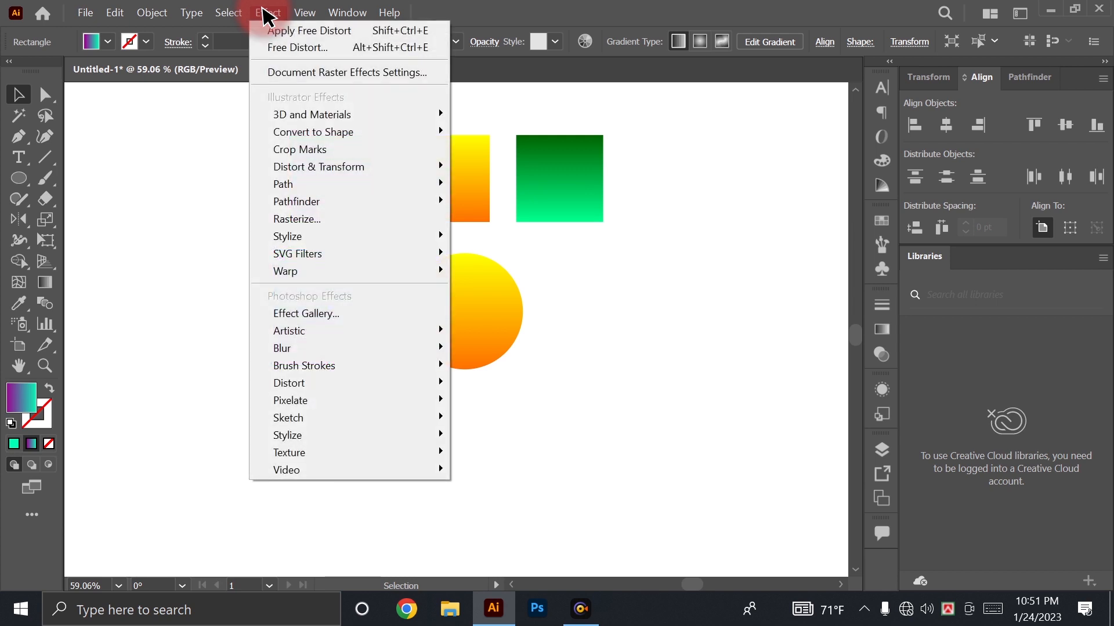
{"action": "mouse_move", "coordinate": [359, 172]}
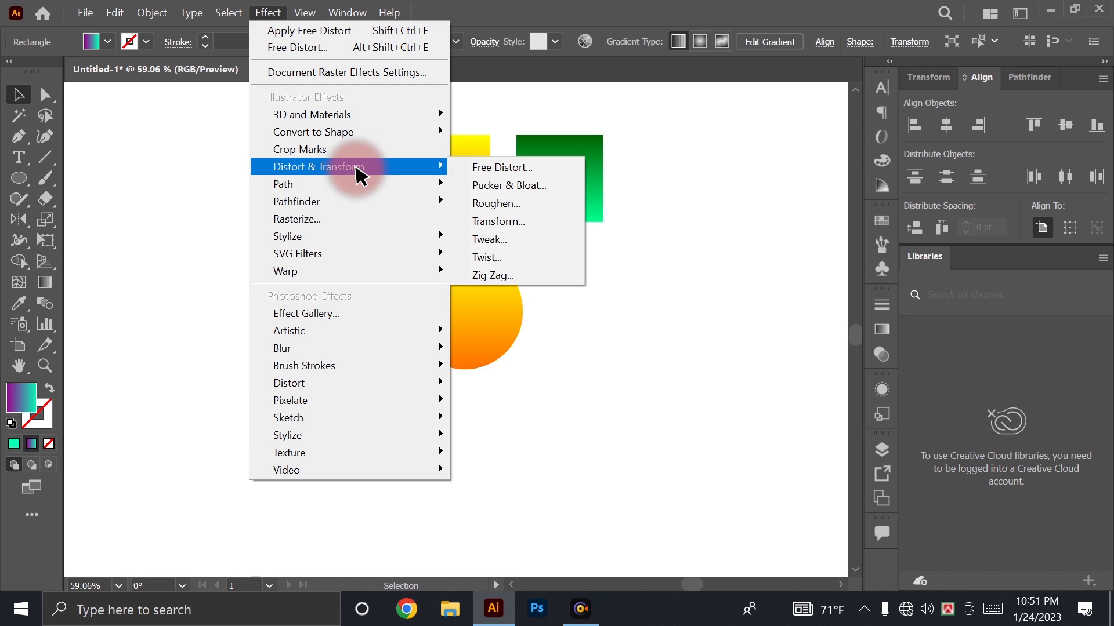
{"action": "left_click", "coordinate": [527, 168]}
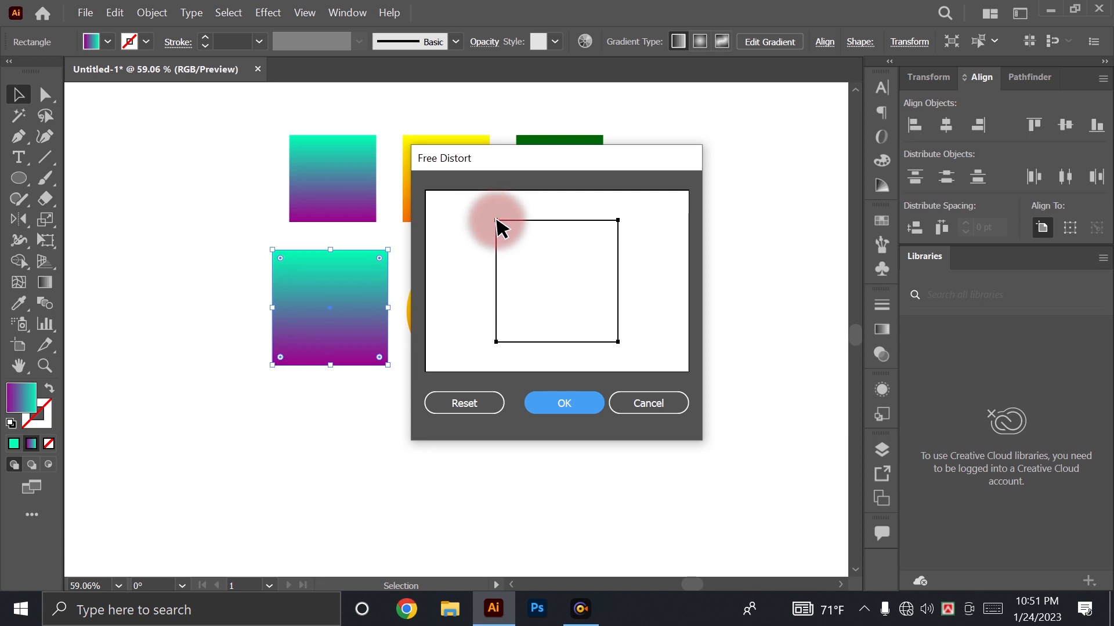
{"action": "left_click_drag", "start_coordinate": [496, 220], "coordinate": [529, 268]}
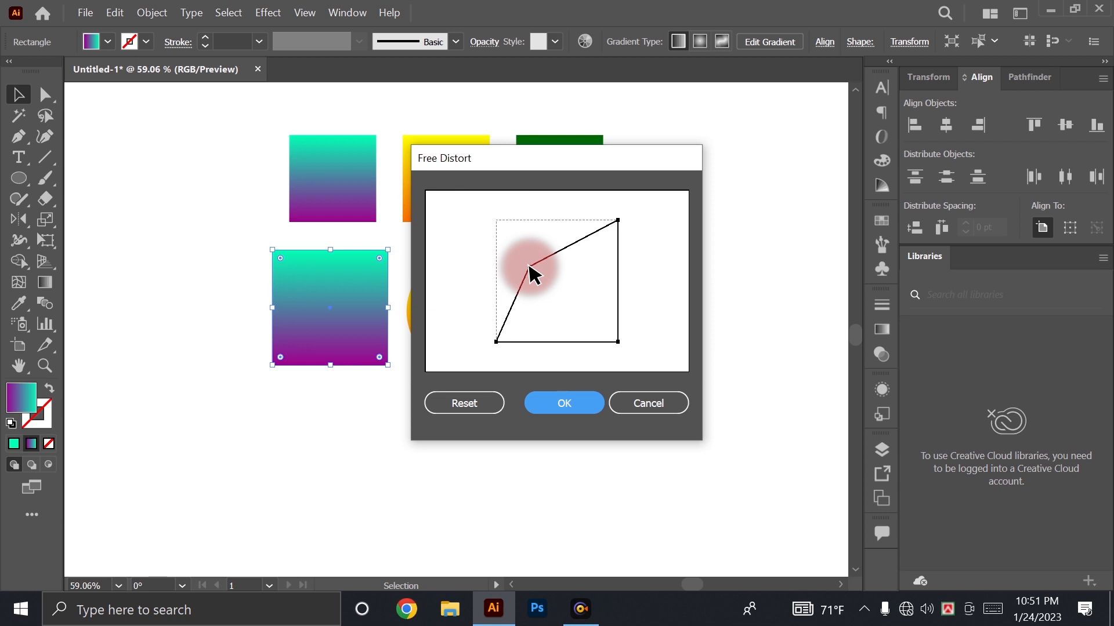
{"action": "left_click_drag", "start_coordinate": [529, 267], "coordinate": [477, 207]}
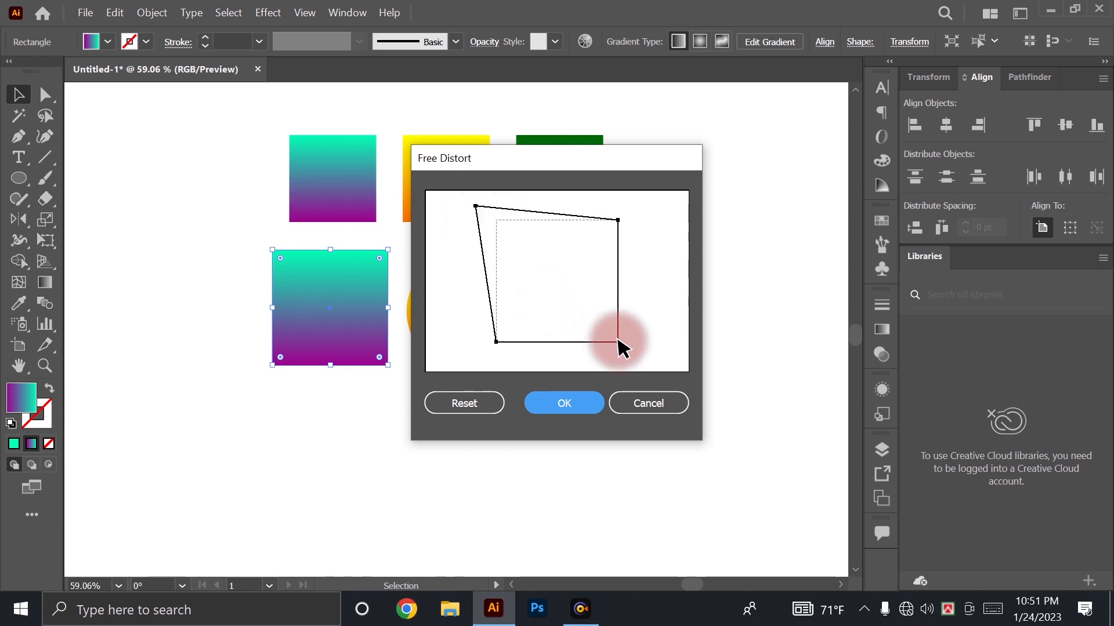
{"action": "left_click_drag", "start_coordinate": [618, 343], "coordinate": [506, 238]}
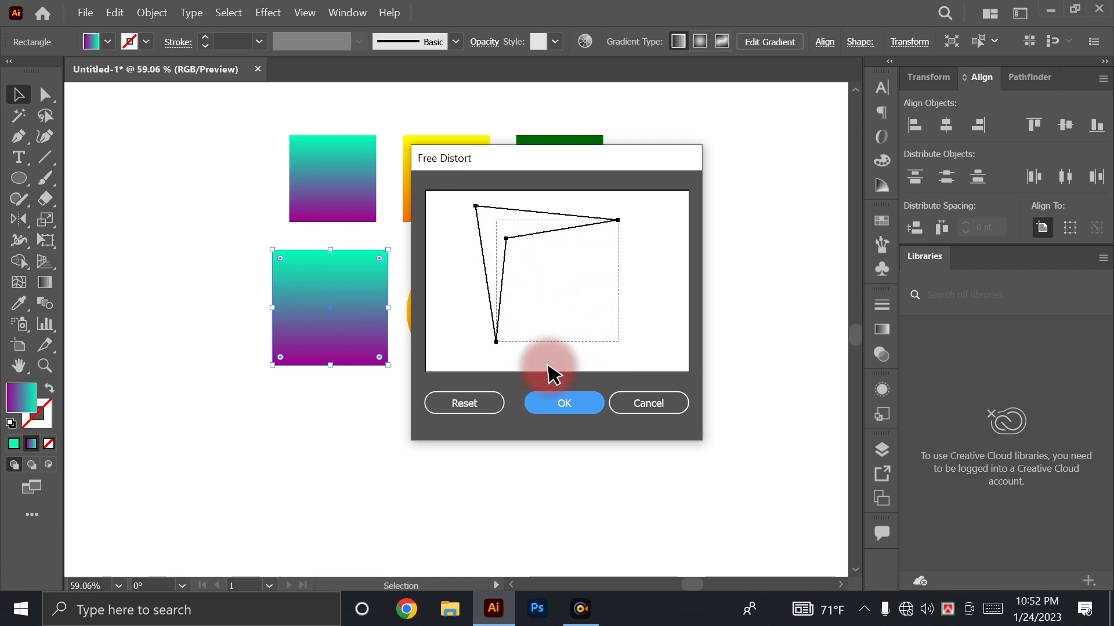
{"action": "left_click", "coordinate": [566, 405]}
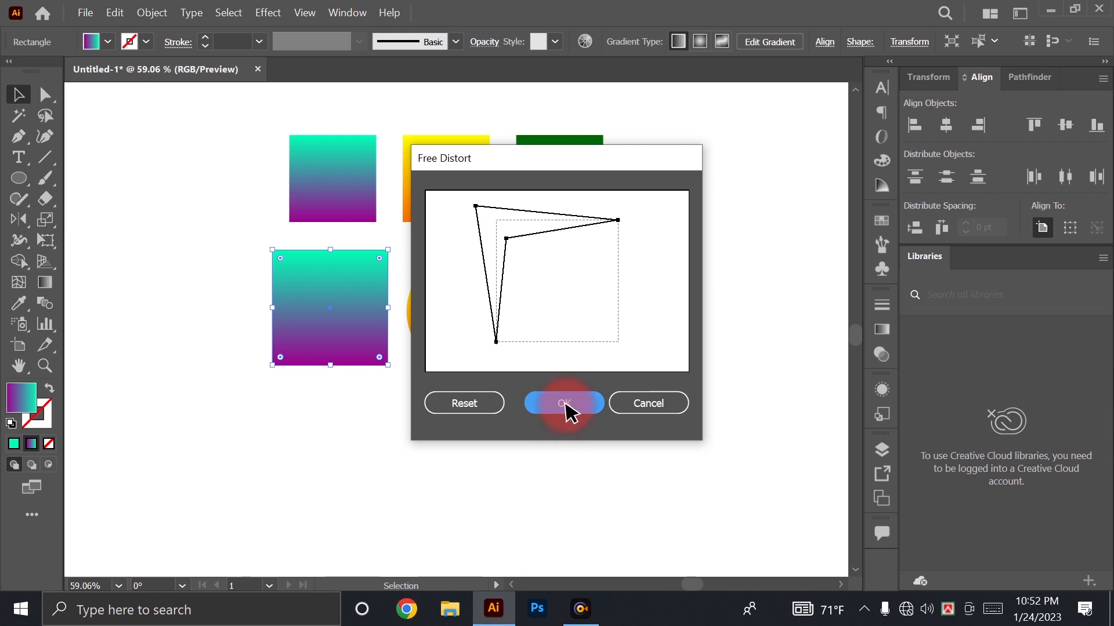
{"action": "key", "text": "space"}
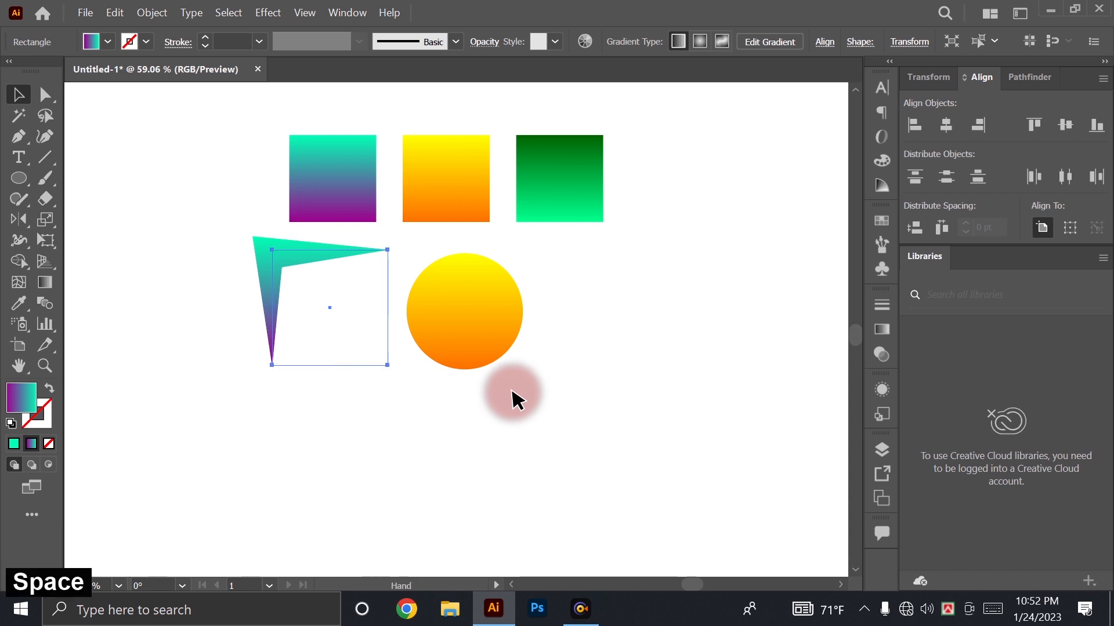
{"action": "left_click", "coordinate": [500, 388]}
{"action": "left_click_drag", "start_coordinate": [227, 171], "coordinate": [299, 188]}
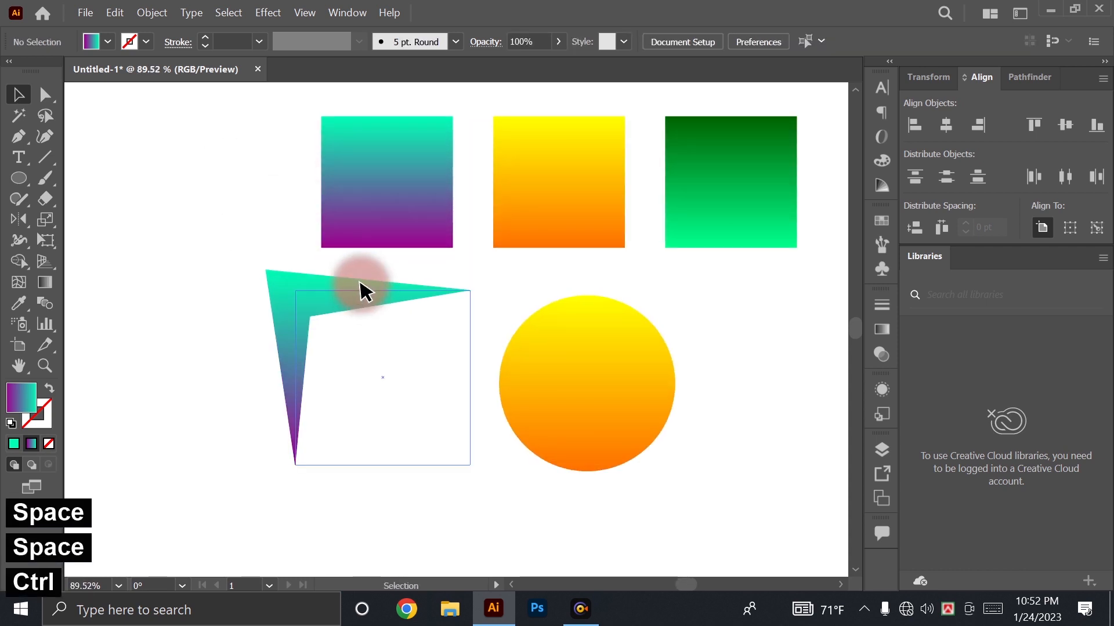
{"action": "left_click", "coordinate": [359, 284]}
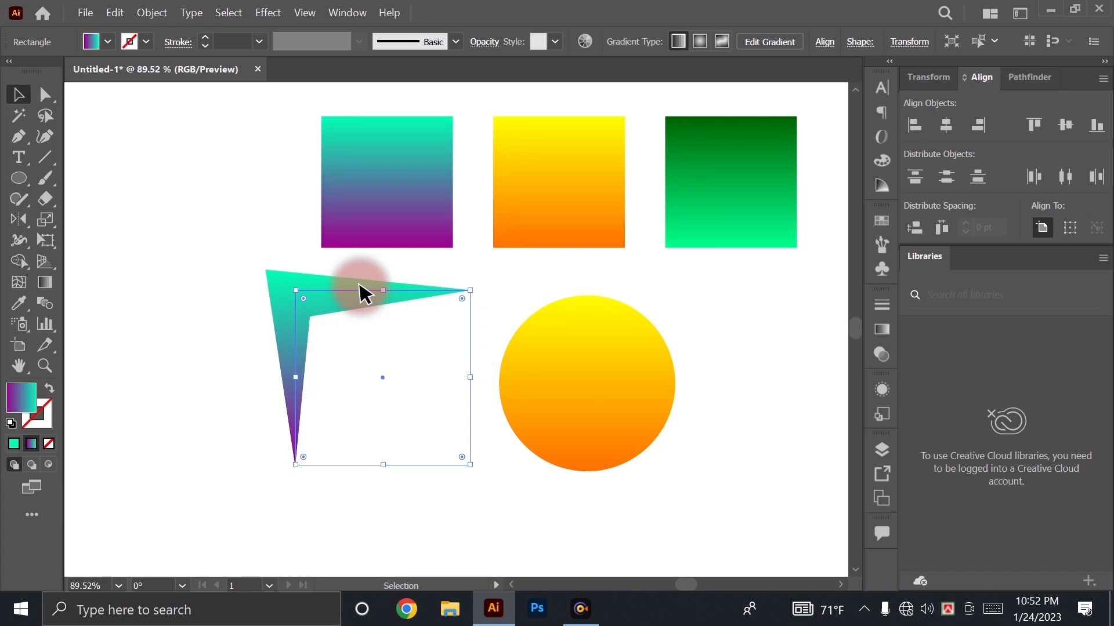
Apply Pucker & Bloat to the yellow-orange circle, trying -64% pucker before settling on 80% bloat
{"action": "left_click_drag", "start_coordinate": [684, 412], "coordinate": [524, 432]}
{"action": "left_click_drag", "start_coordinate": [430, 401], "coordinate": [428, 329]}
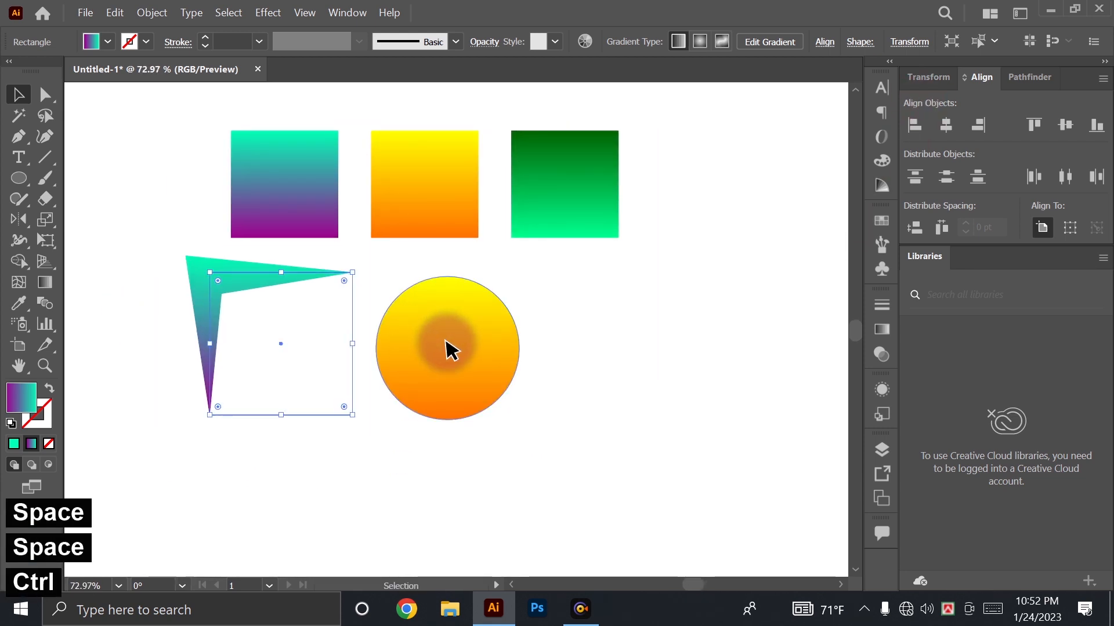
{"action": "left_click", "coordinate": [452, 351]}
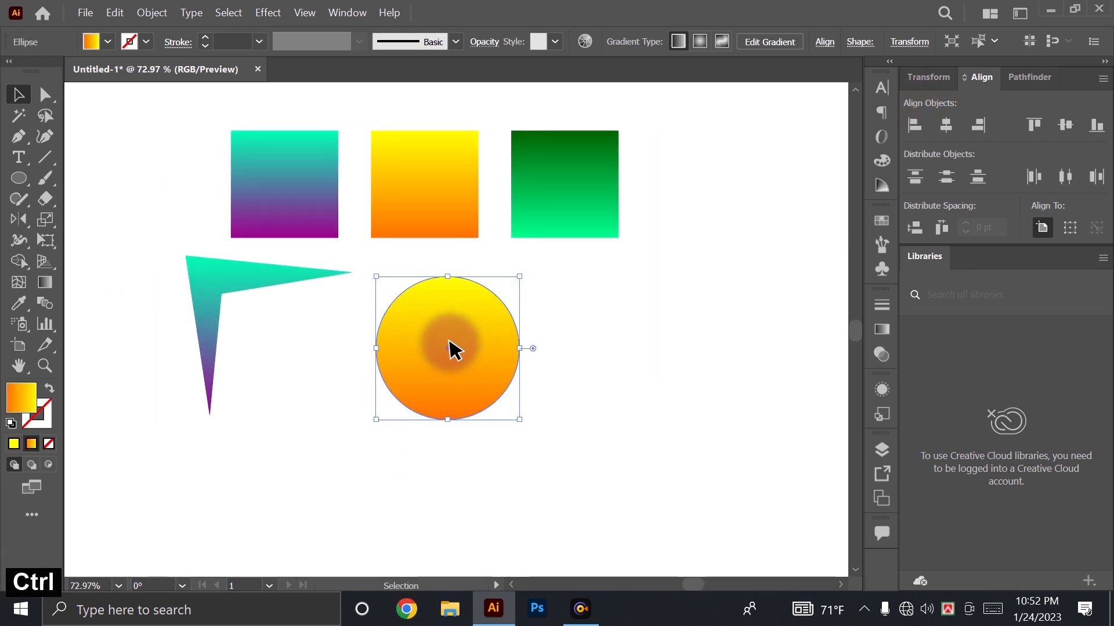
{"action": "left_click", "coordinate": [622, 318]}
{"action": "left_click", "coordinate": [463, 360]}
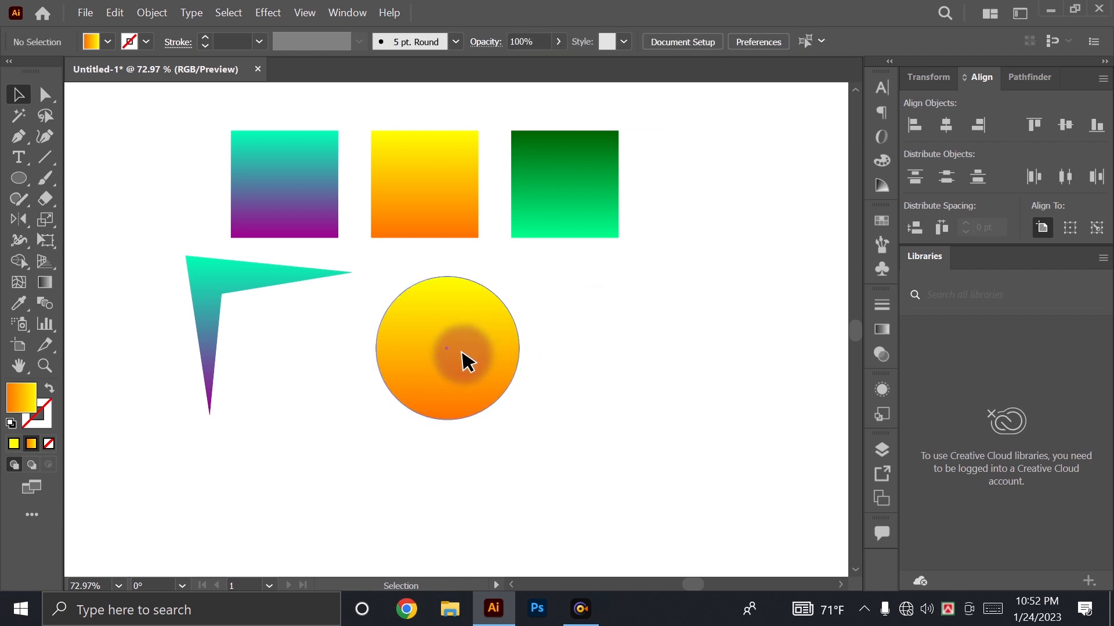
{"action": "left_click", "coordinate": [278, 14]}
{"action": "left_click", "coordinate": [348, 169]}
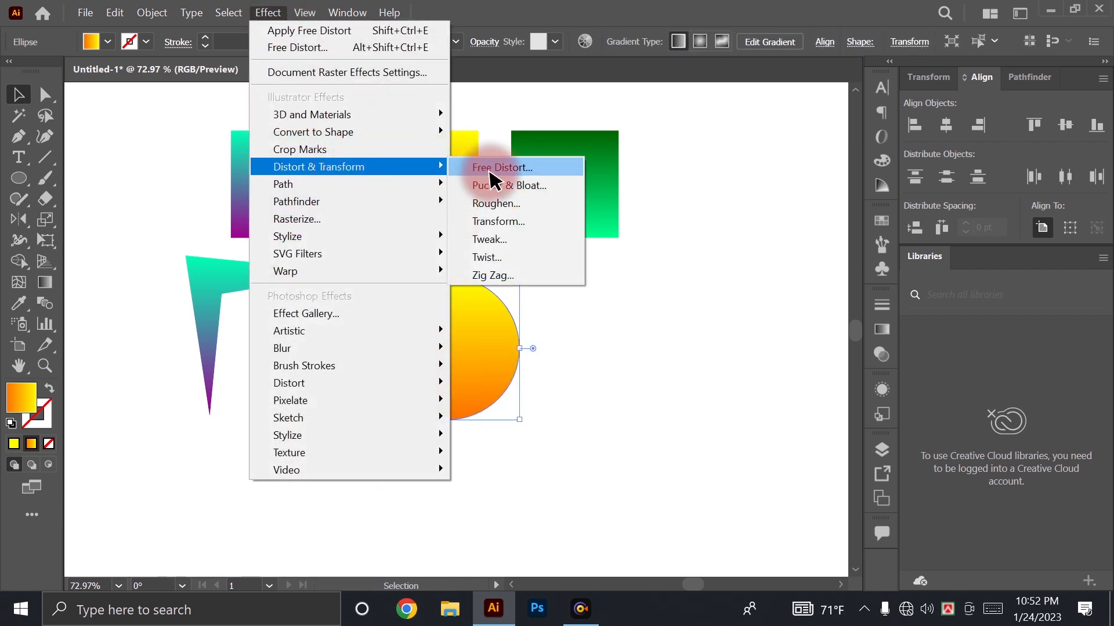
{"action": "left_click", "coordinate": [541, 186]}
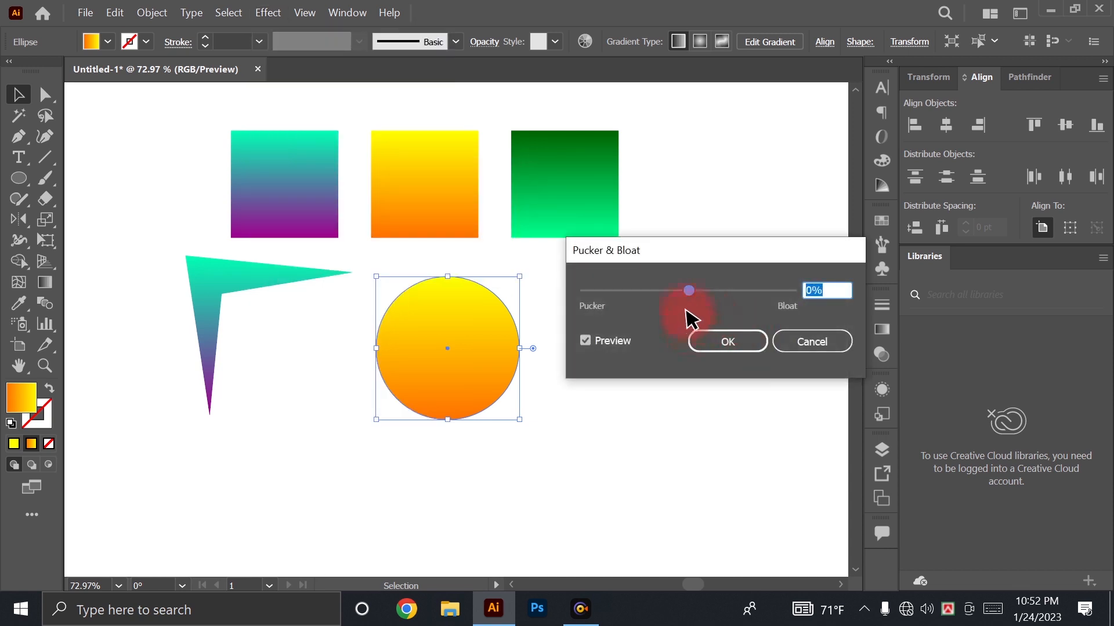
{"action": "left_click_drag", "start_coordinate": [688, 290], "coordinate": [657, 290]}
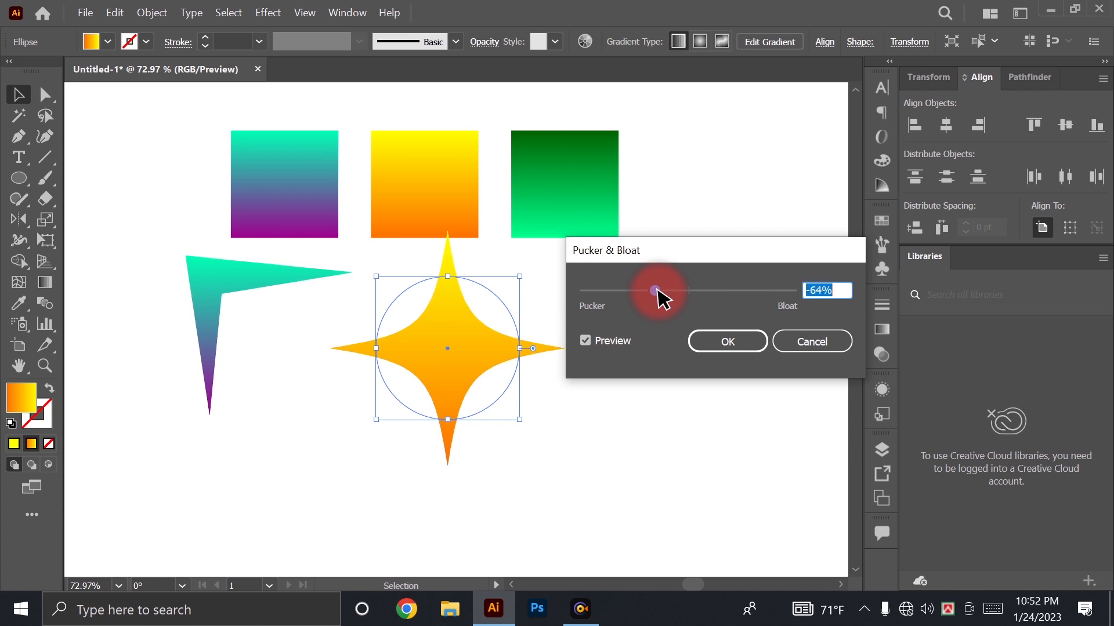
{"action": "left_click_drag", "start_coordinate": [657, 290], "coordinate": [729, 291]}
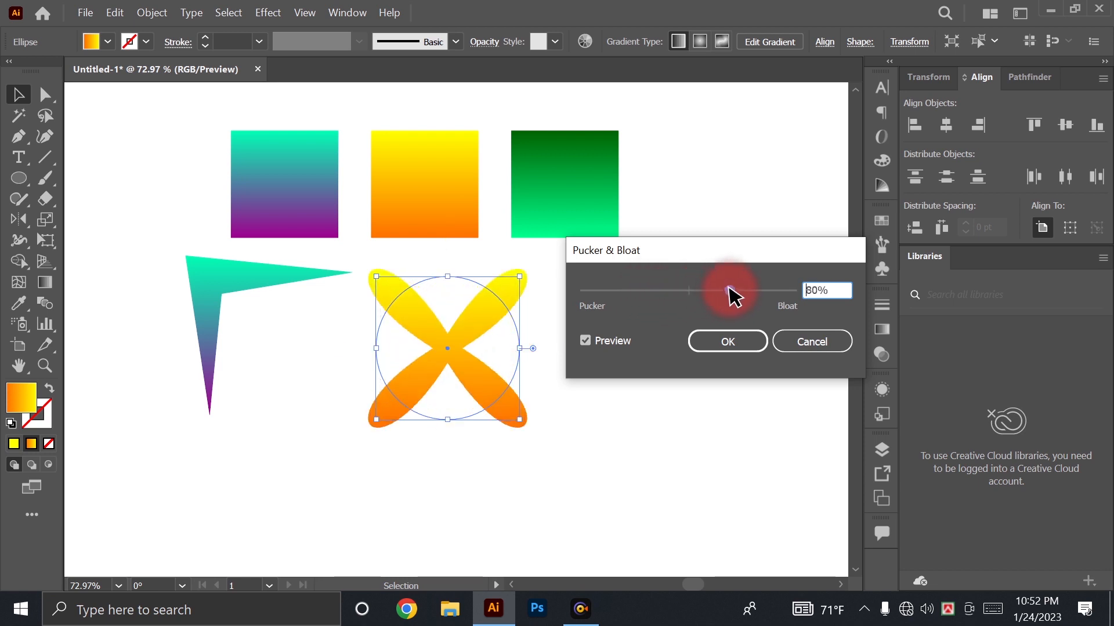
{"action": "left_click", "coordinate": [721, 339]}
{"action": "key", "text": "space"}
{"action": "left_click_drag", "start_coordinate": [499, 371], "coordinate": [418, 386]}
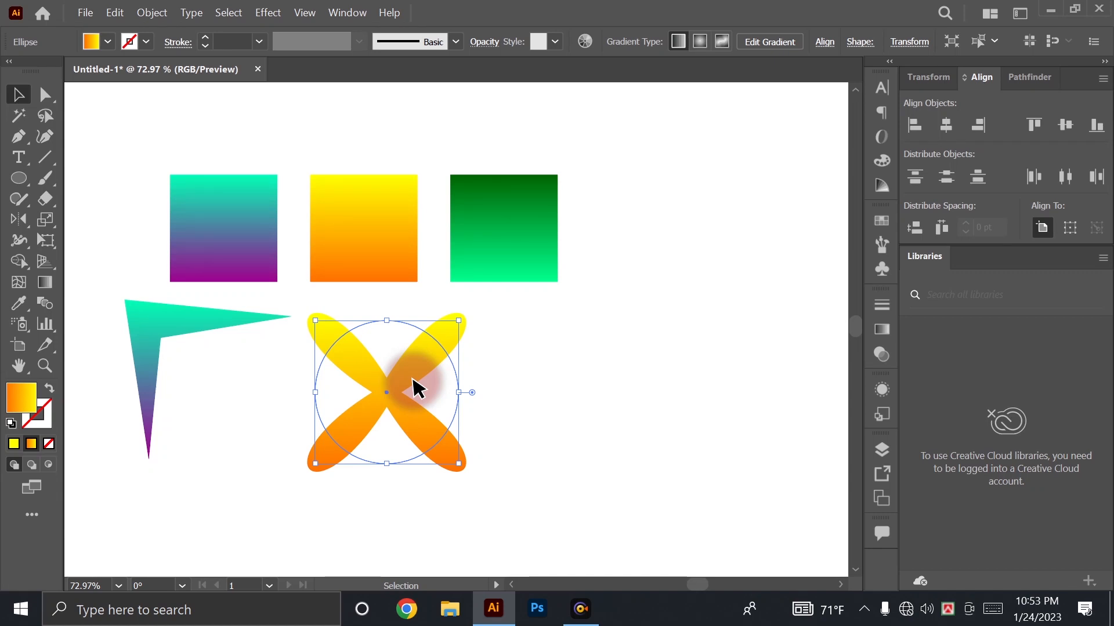
Draw a large square beside the bloated yellow-orange shape, below the green sample square
{"action": "key", "text": "space"}
{"action": "left_click_drag", "start_coordinate": [547, 367], "coordinate": [535, 353]}
{"action": "key", "text": "v"}
{"action": "left_click", "coordinate": [536, 353]}
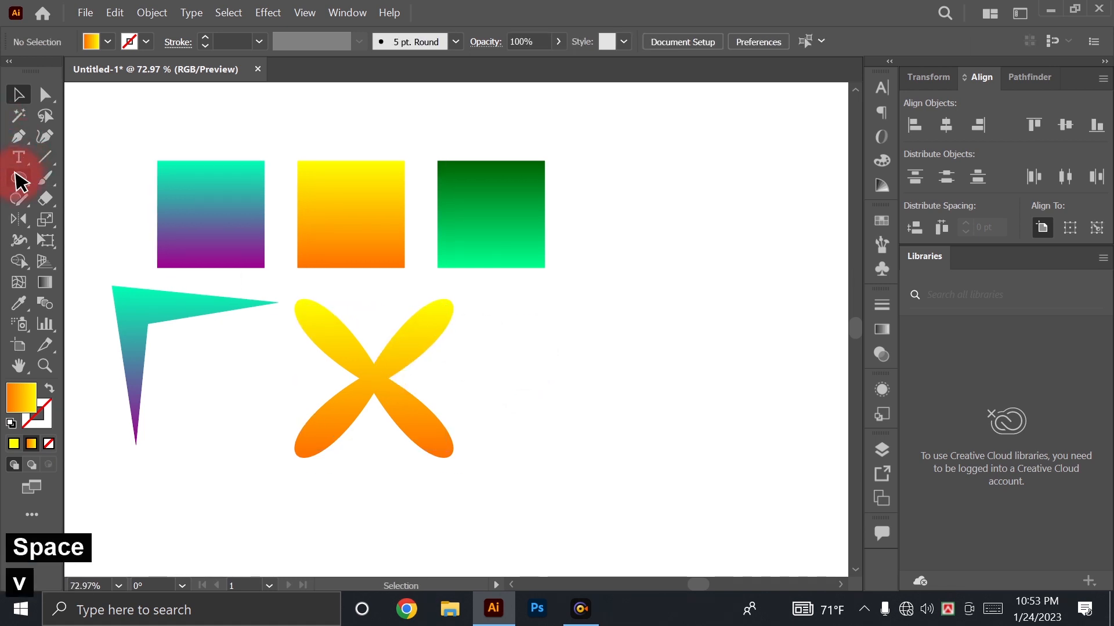
{"action": "left_click_drag", "start_coordinate": [20, 182], "coordinate": [75, 179]}
{"action": "left_click_drag", "start_coordinate": [510, 307], "coordinate": [669, 466]}
{"action": "key", "text": "v"}
Copy the green gradient from the third sample square onto the new large square
{"action": "left_click", "coordinate": [19, 303]}
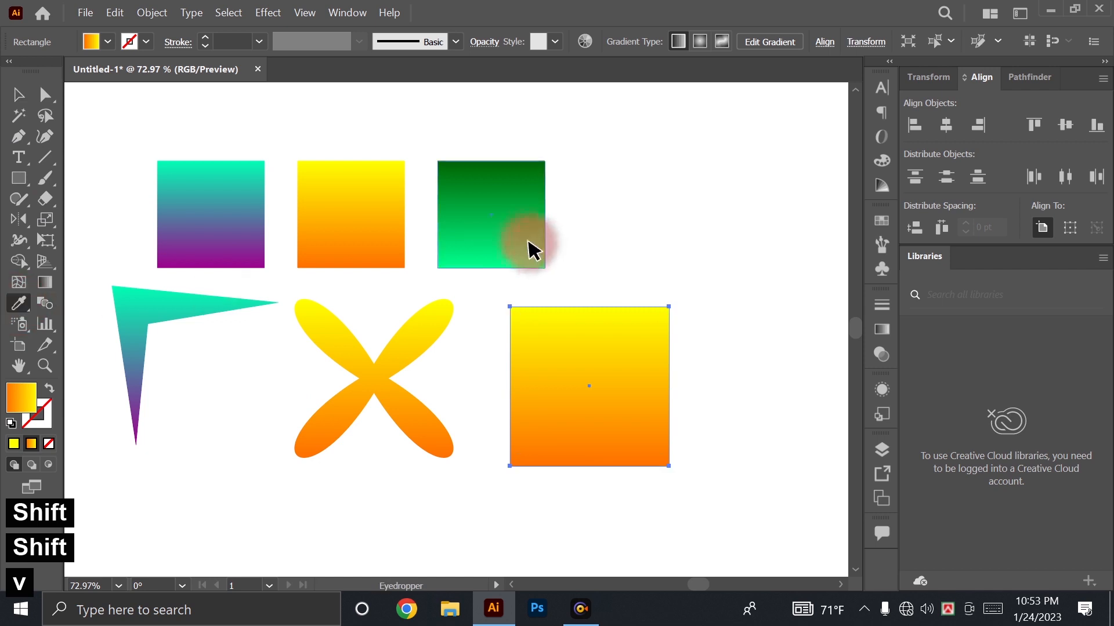
{"action": "left_click", "coordinate": [518, 258]}
{"action": "key", "text": "v"}
{"action": "key", "text": "space"}
{"action": "left_click_drag", "start_coordinate": [543, 351], "coordinate": [427, 308]}
{"action": "left_click", "coordinate": [589, 265]}
Open the Roughen effect on the large green gradient square and set its points to Smooth
{"action": "key", "text": "space"}
{"action": "left_click_drag", "start_coordinate": [546, 292], "coordinate": [677, 325]}
{"action": "left_click_drag", "start_coordinate": [683, 322], "coordinate": [644, 365]}
{"action": "left_click", "coordinate": [627, 356]}
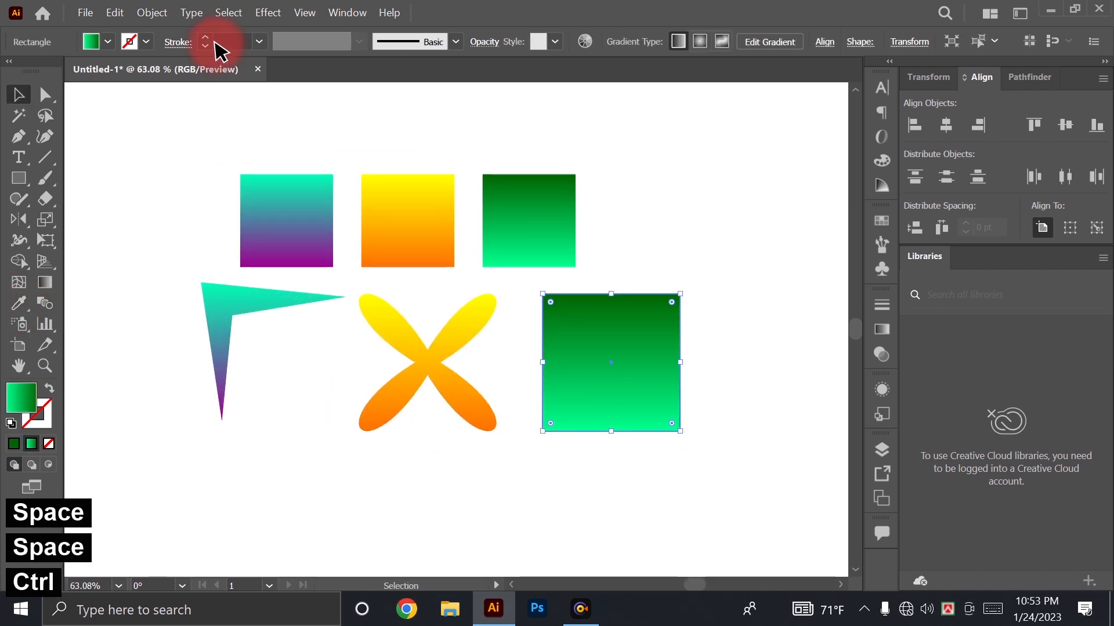
{"action": "left_click", "coordinate": [267, 12]}
{"action": "mouse_move", "coordinate": [307, 167]}
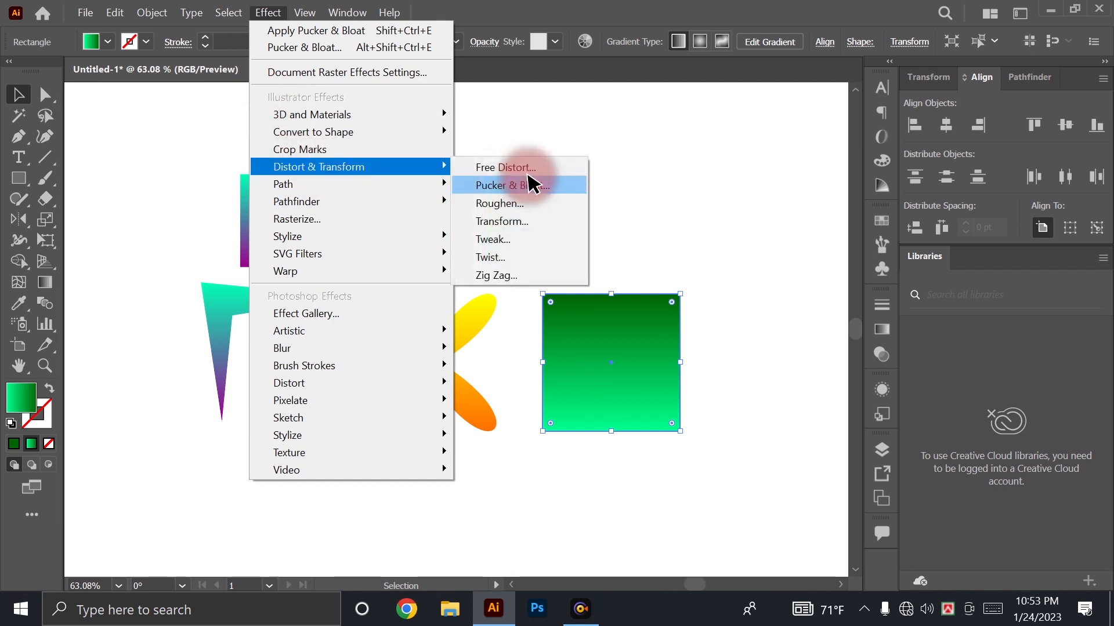
{"action": "left_click", "coordinate": [545, 203]}
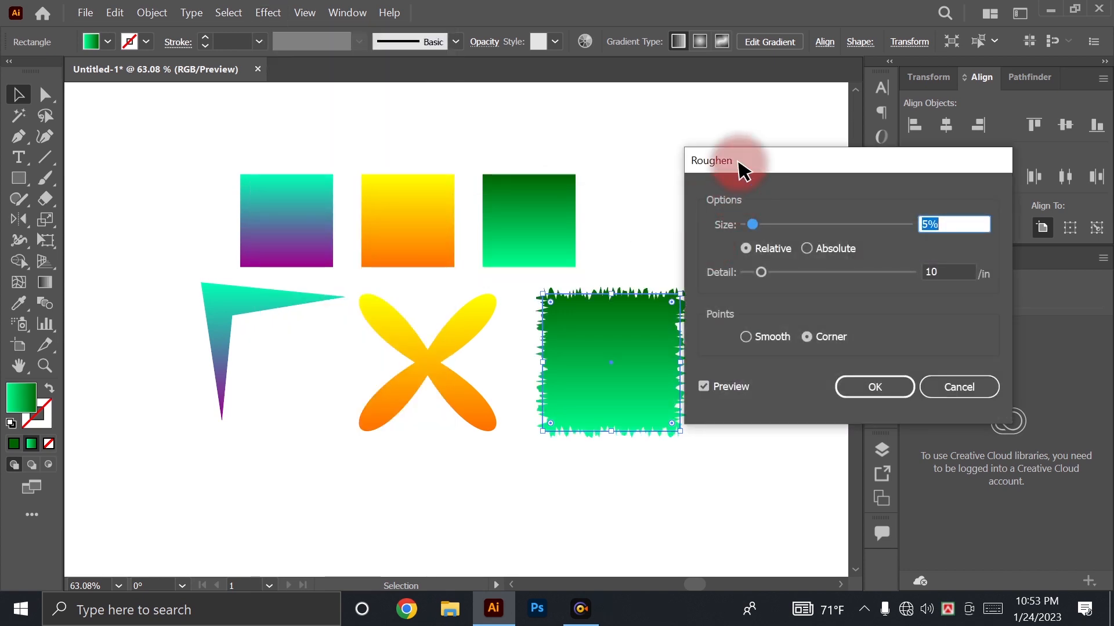
{"action": "left_click_drag", "start_coordinate": [738, 166], "coordinate": [876, 158]}
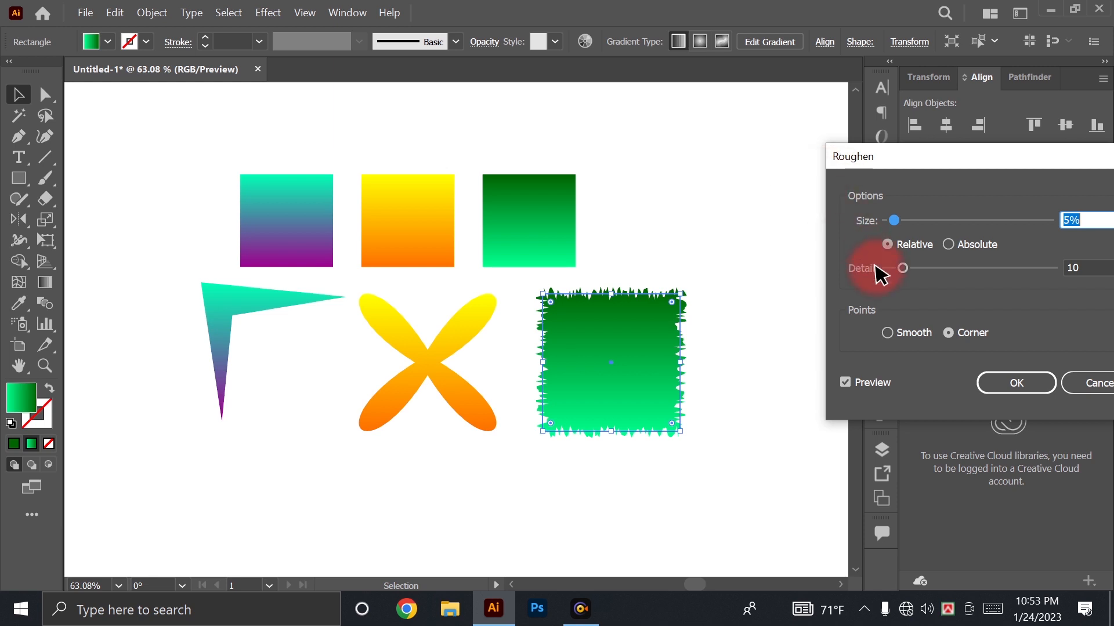
{"action": "left_click", "coordinate": [900, 335]}
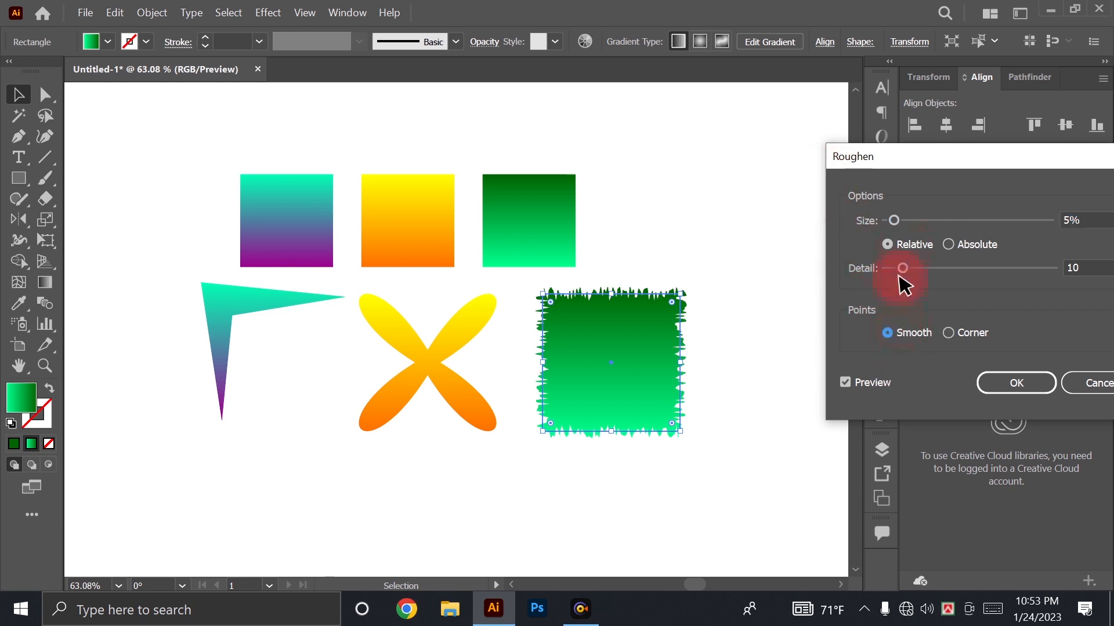
{"action": "left_click_drag", "start_coordinate": [899, 154], "coordinate": [754, 139]}
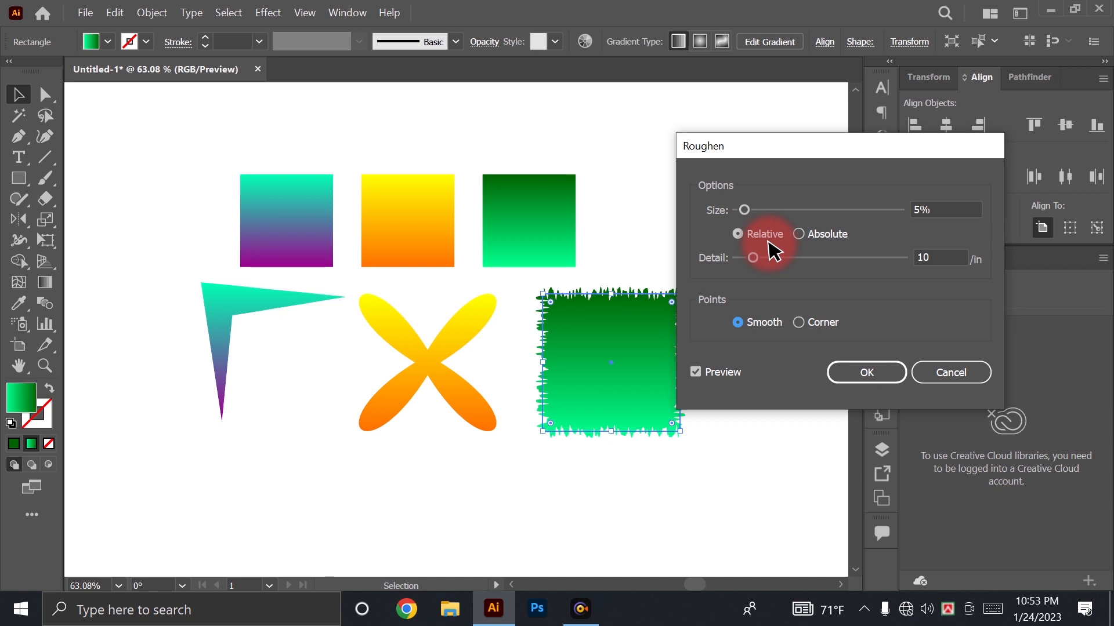
{"action": "left_click_drag", "start_coordinate": [795, 149], "coordinate": [861, 153]}
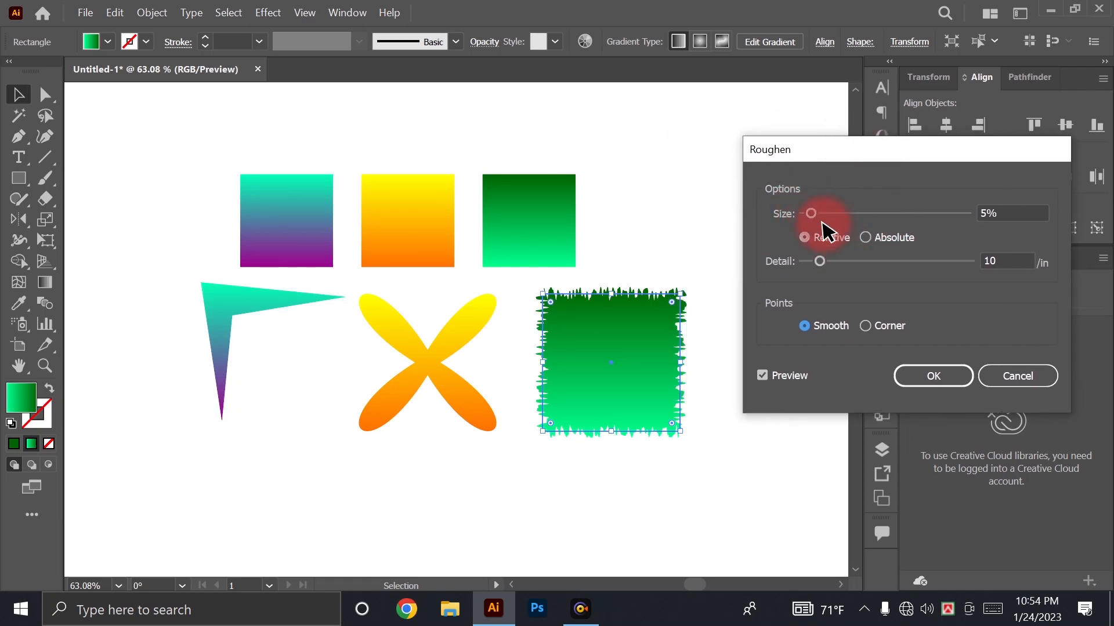
Try Roughen at 22% relative size with detail 21, then at 60 pt absolute size with corner points and detail 49
{"action": "left_click_drag", "start_coordinate": [823, 223], "coordinate": [835, 262]}
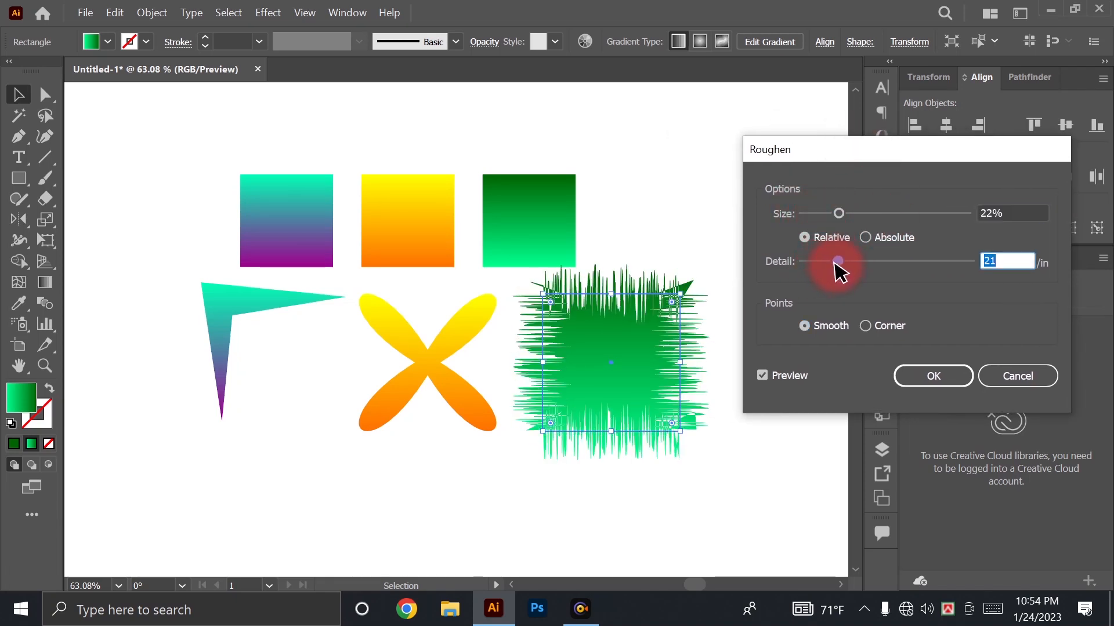
{"action": "left_click", "coordinate": [883, 239]}
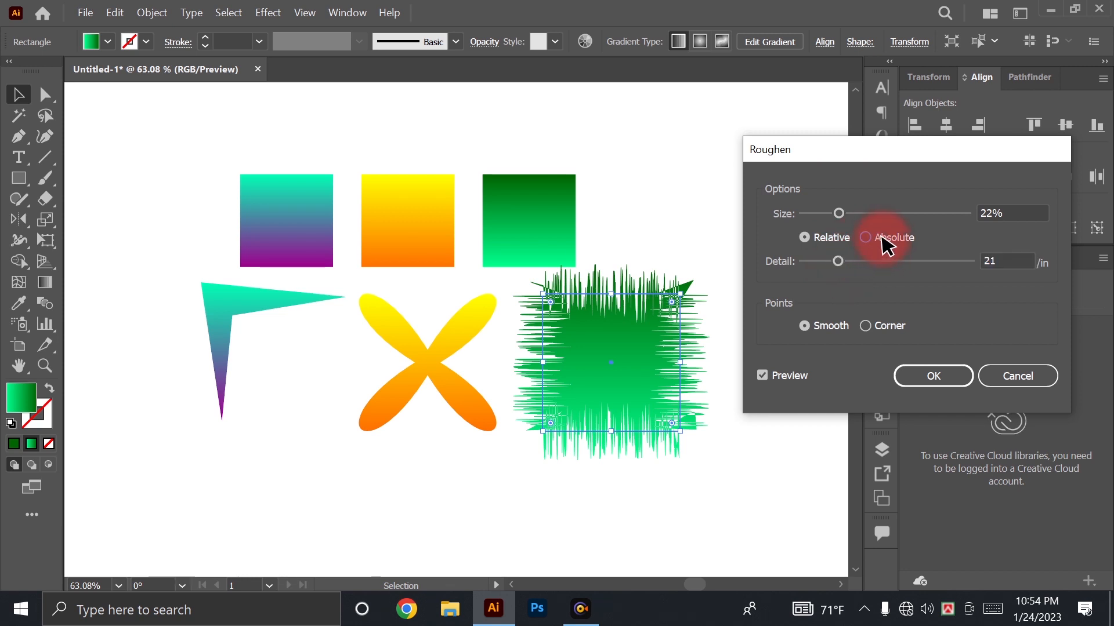
{"action": "left_click_drag", "start_coordinate": [842, 256], "coordinate": [853, 257]}
{"action": "left_click_drag", "start_coordinate": [838, 214], "coordinate": [905, 224]}
{"action": "left_click", "coordinate": [877, 334]}
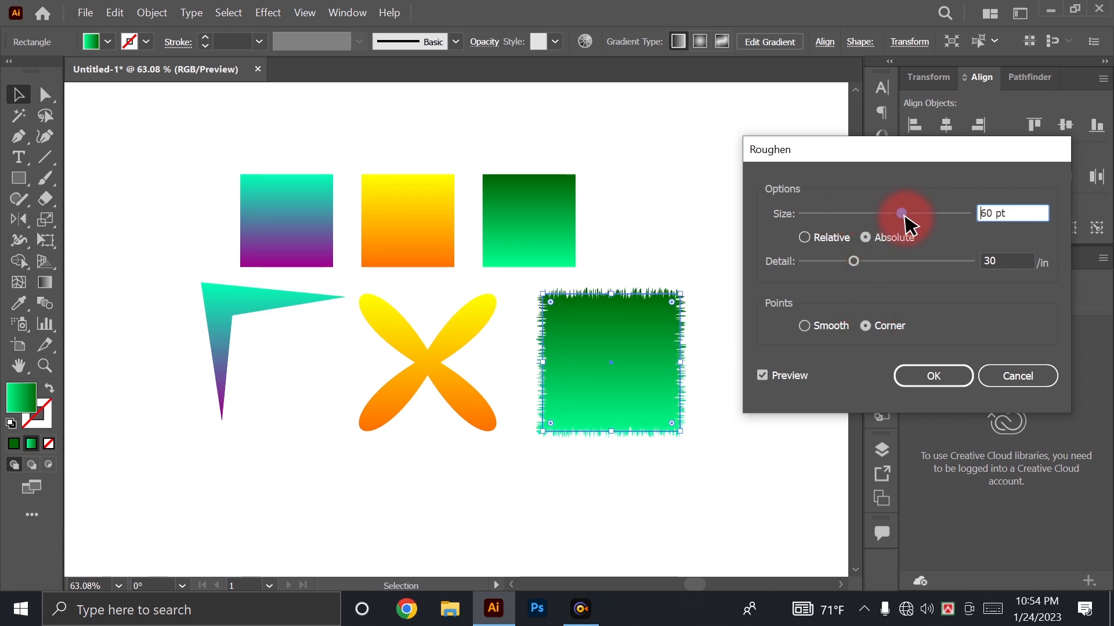
{"action": "left_click_drag", "start_coordinate": [853, 261], "coordinate": [893, 270]}
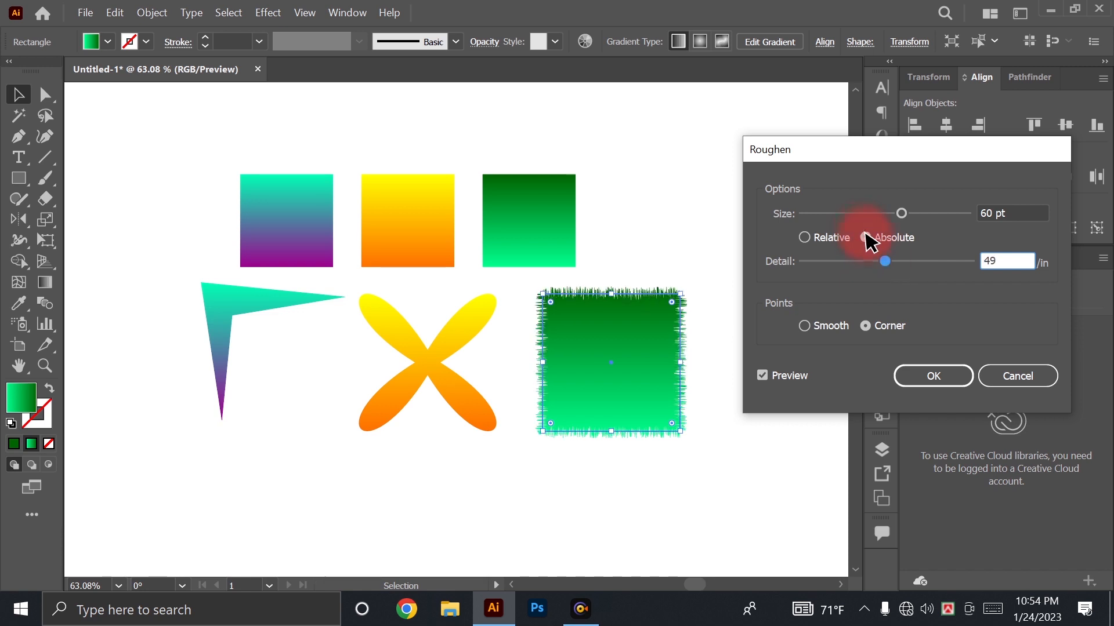
Switch Roughen back to relative size with smooth points, reduce the size, and apply it to the green square
{"action": "left_click", "coordinate": [805, 238]}
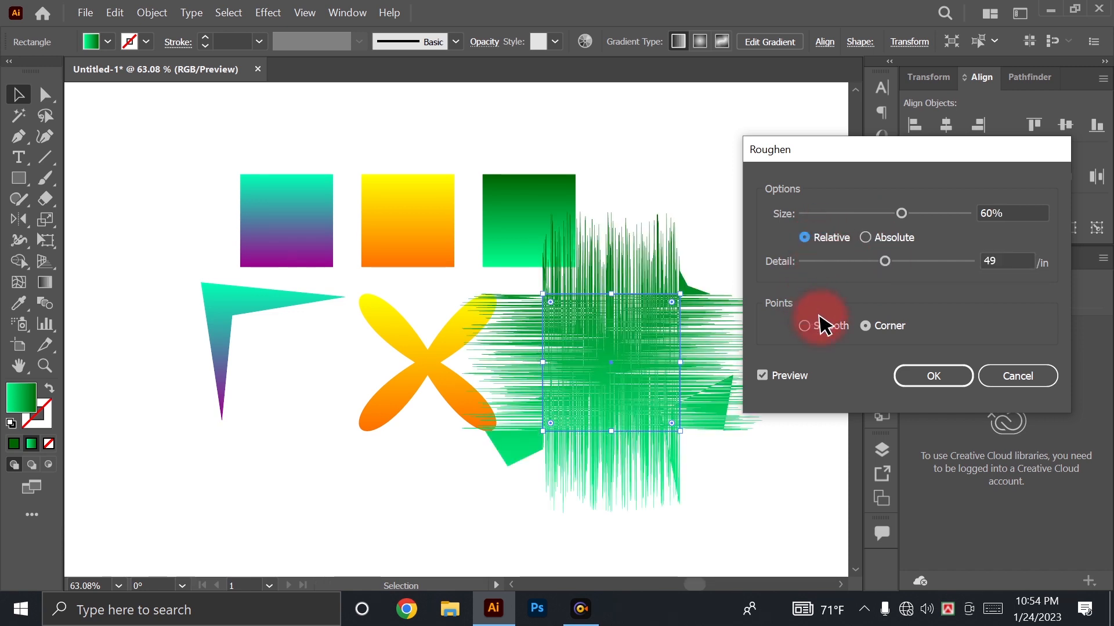
{"action": "left_click", "coordinate": [823, 333]}
{"action": "left_click_drag", "start_coordinate": [874, 222], "coordinate": [826, 215]}
{"action": "left_click", "coordinate": [941, 377]}
{"action": "left_click_drag", "start_coordinate": [768, 400], "coordinate": [583, 366]}
{"action": "key", "text": "v"}
{"action": "left_click", "coordinate": [743, 435]}
Draw a large circle with the yellow-orange gradient below the distorted teal-to-purple shape
{"action": "left_click", "coordinate": [495, 361]}
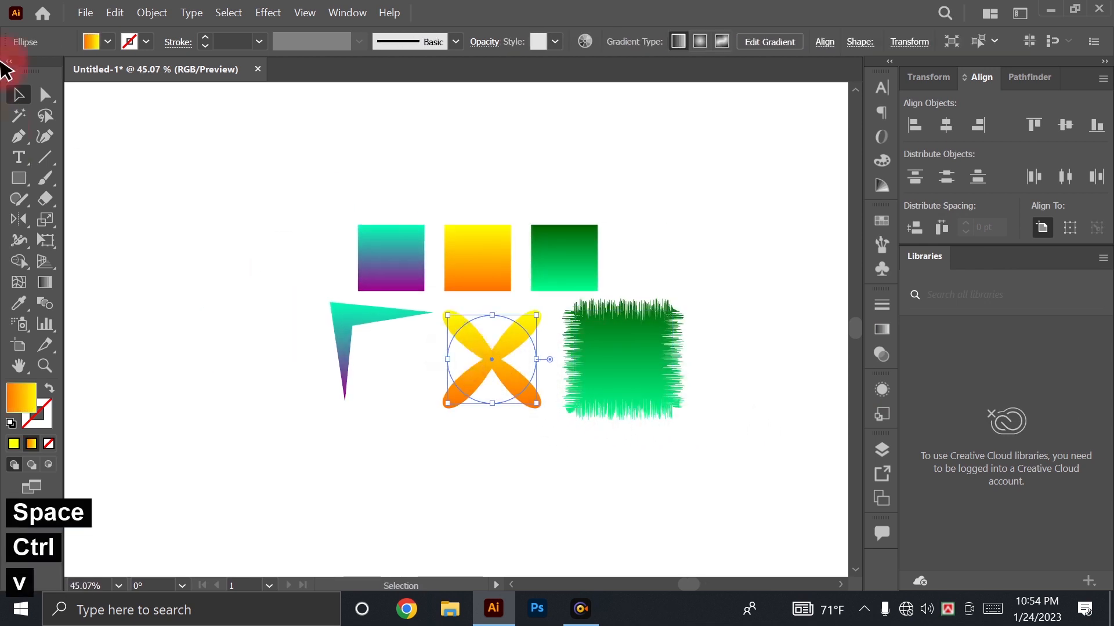
{"action": "left_click_drag", "start_coordinate": [18, 178], "coordinate": [87, 218]}
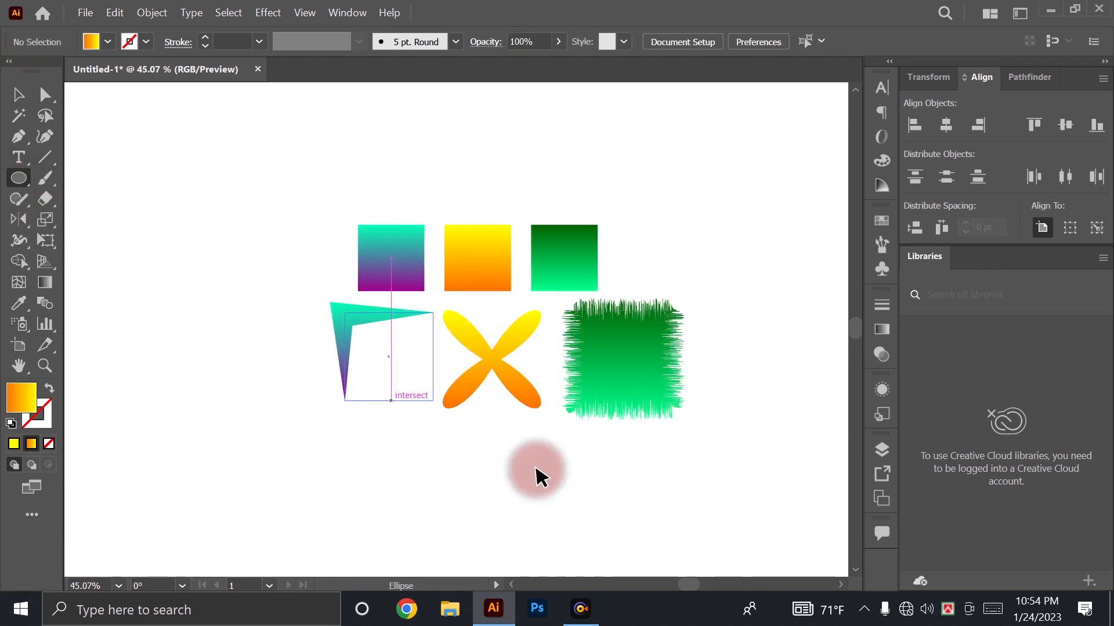
{"action": "left_click_drag", "start_coordinate": [459, 342], "coordinate": [476, 303]}
{"action": "left_click_drag", "start_coordinate": [358, 407], "coordinate": [486, 476]}
{"action": "key", "text": "v"}
{"action": "mouse_move", "coordinate": [486, 478]}
{"action": "left_mouse_down"}
{"action": "mouse_move", "coordinate": [485, 451]}
{"action": "mouse_move", "coordinate": [432, 456]}
{"action": "left_mouse_up"}
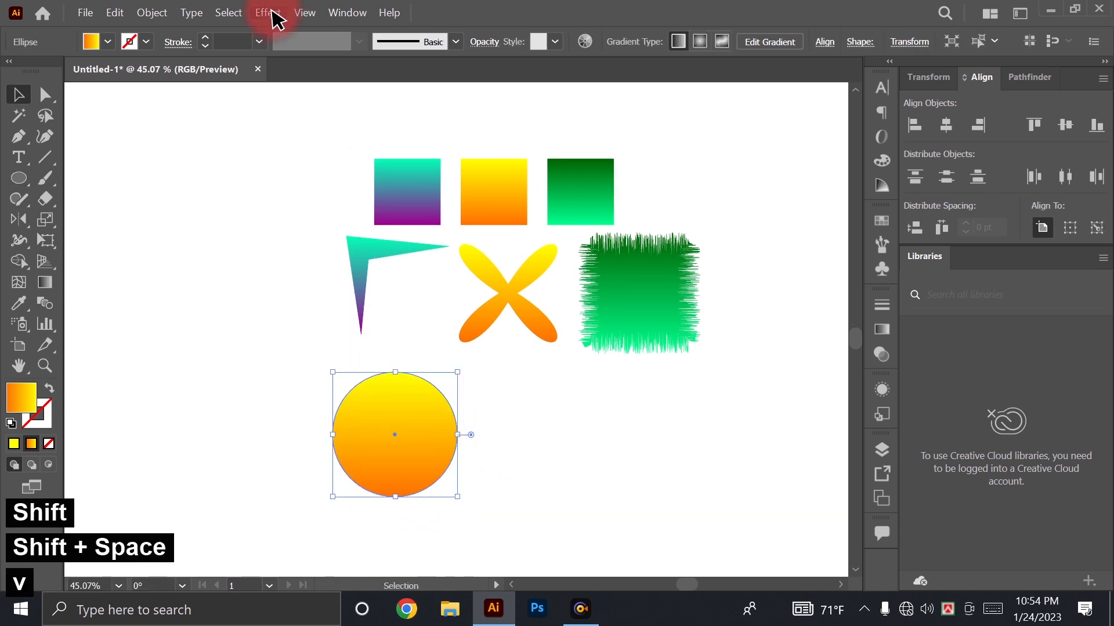
Apply Tweak to the new circle with 46% horizontal and 31% vertical relative amounts, and nudge it slightly up and right
{"action": "left_click", "coordinate": [273, 14]}
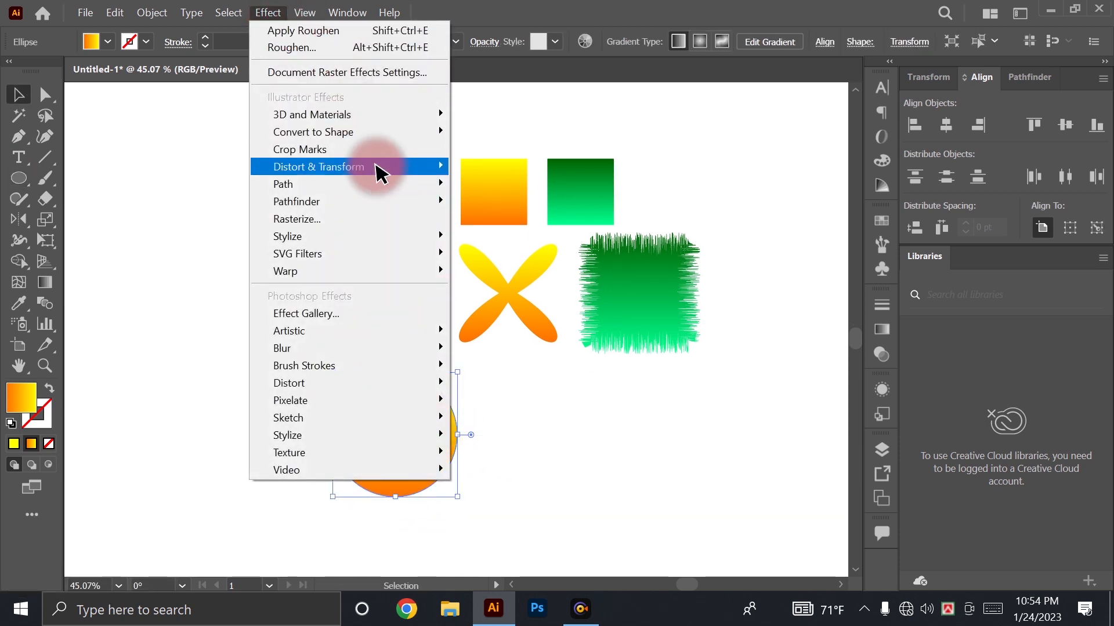
{"action": "mouse_move", "coordinate": [378, 168]}
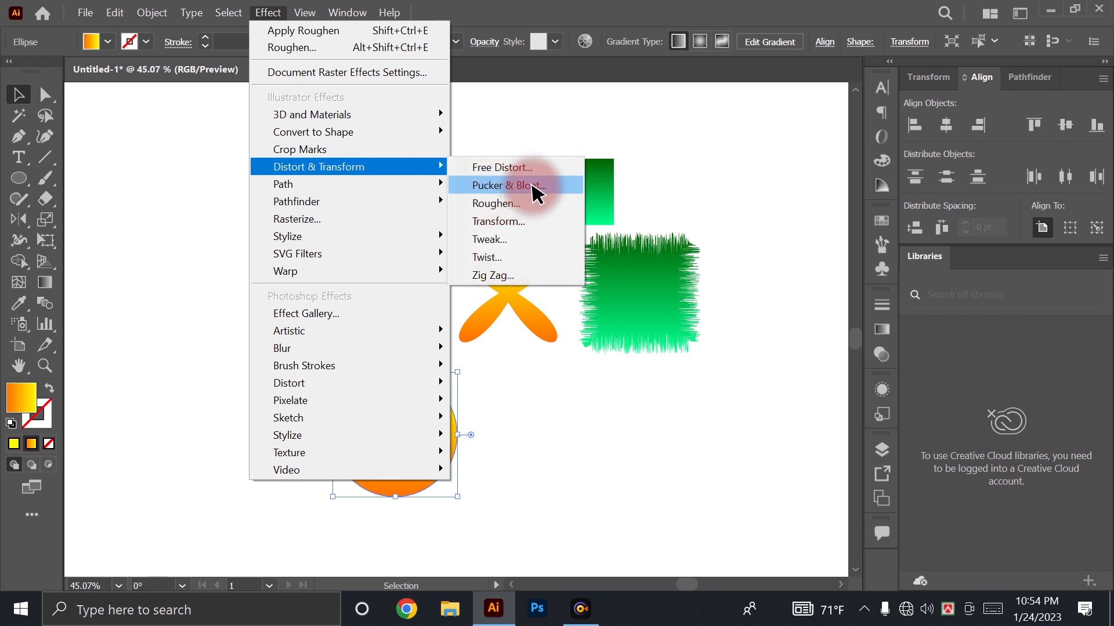
{"action": "left_click", "coordinate": [543, 241]}
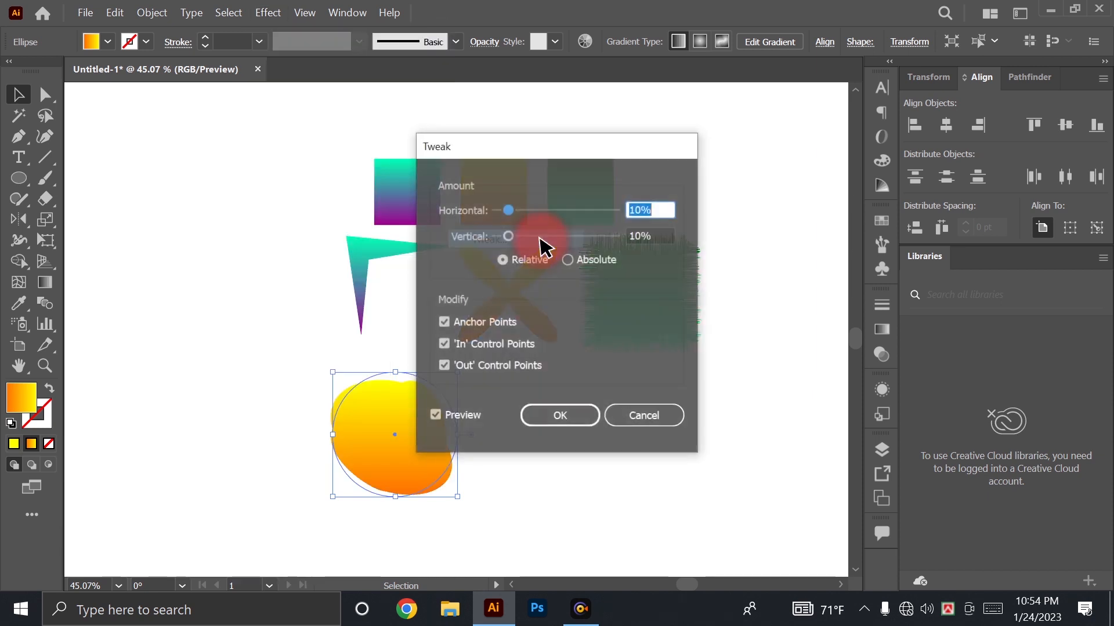
{"action": "left_click_drag", "start_coordinate": [516, 145], "coordinate": [639, 125]}
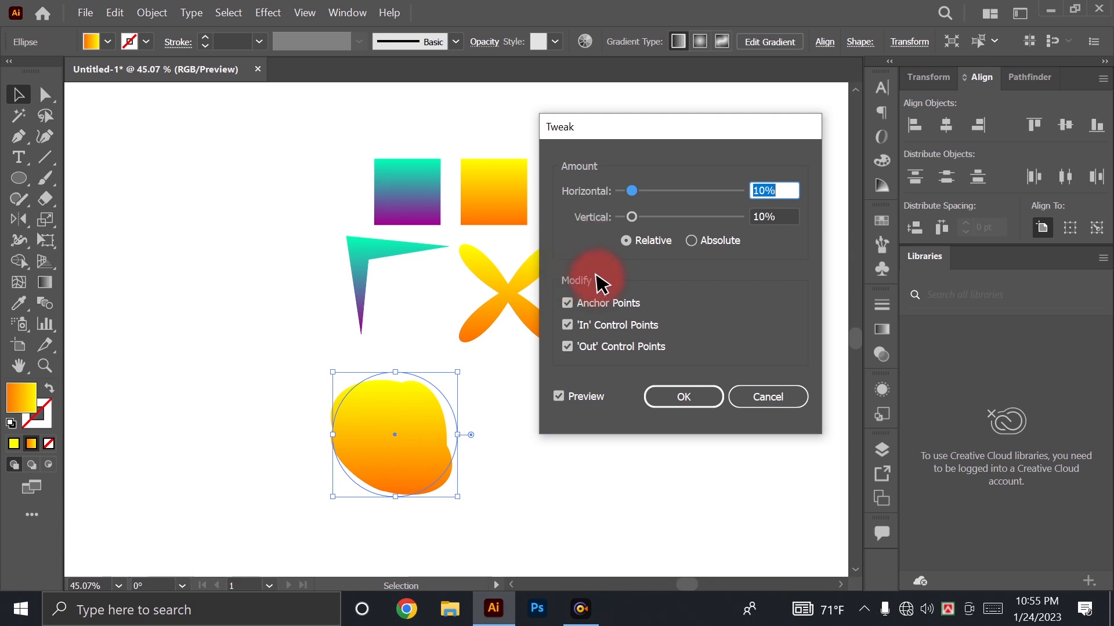
{"action": "left_click_drag", "start_coordinate": [649, 225], "coordinate": [657, 218]}
{"action": "left_click_drag", "start_coordinate": [634, 192], "coordinate": [674, 192]}
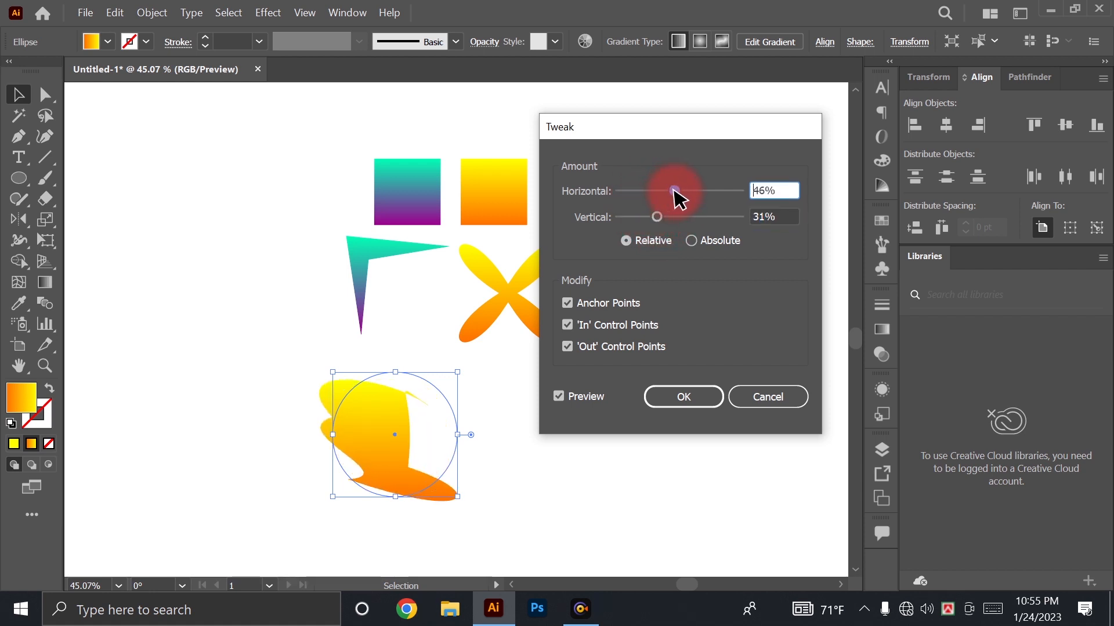
{"action": "left_click", "coordinate": [660, 395]}
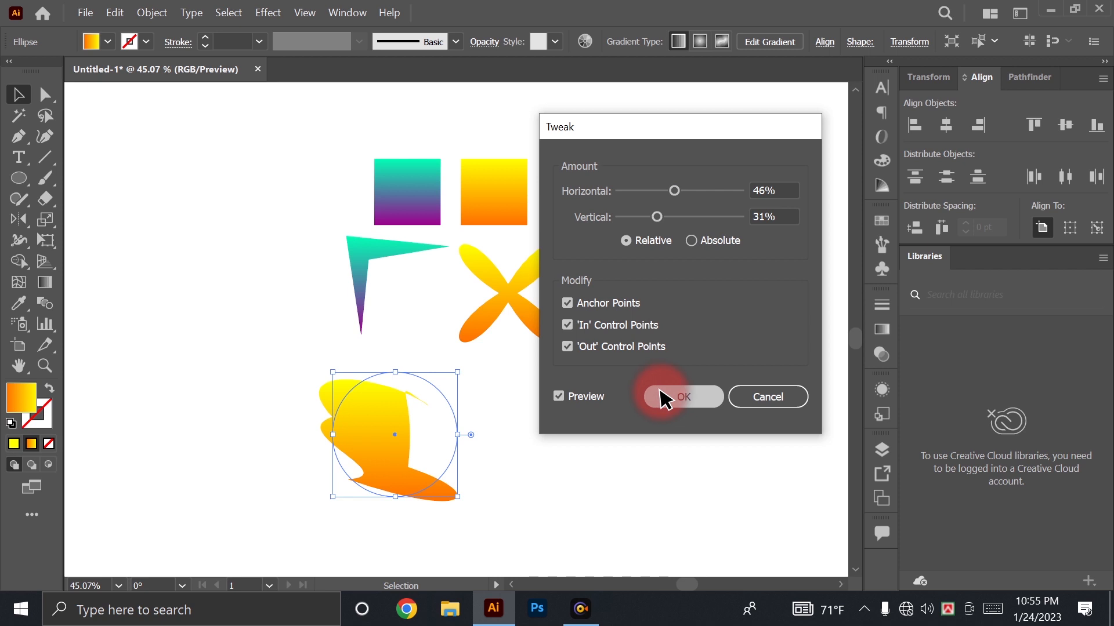
{"action": "key", "text": "v"}
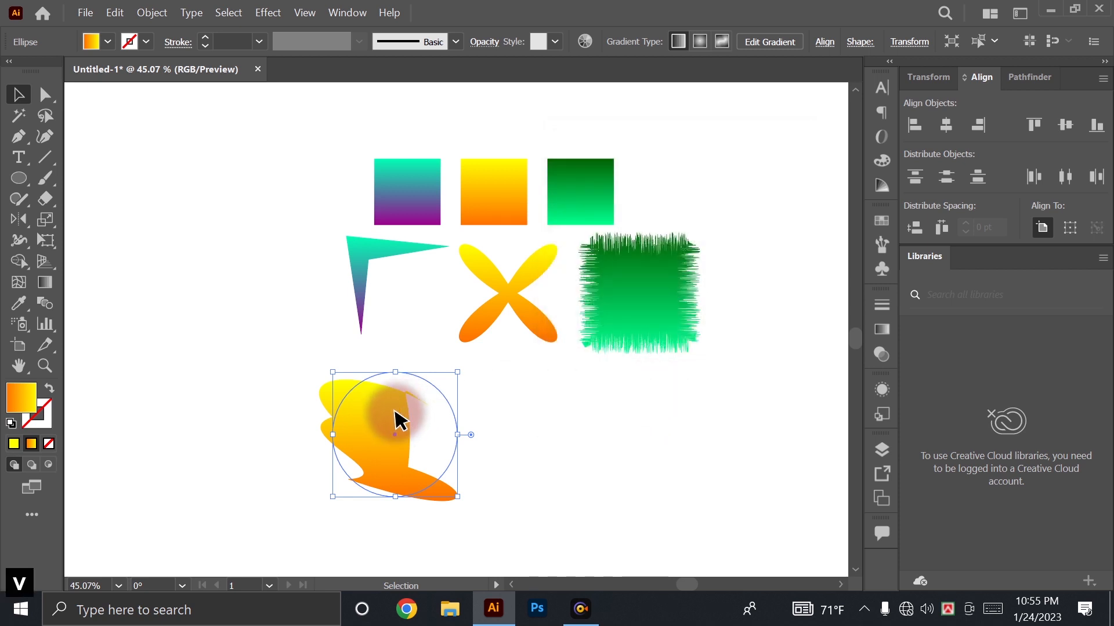
{"action": "left_click_drag", "start_coordinate": [399, 417], "coordinate": [409, 407]}
{"action": "left_click", "coordinate": [556, 399]}
Draw a large square beside the tweaked yellow-orange shape, below the roughened green square
{"action": "left_click", "coordinate": [18, 179]}
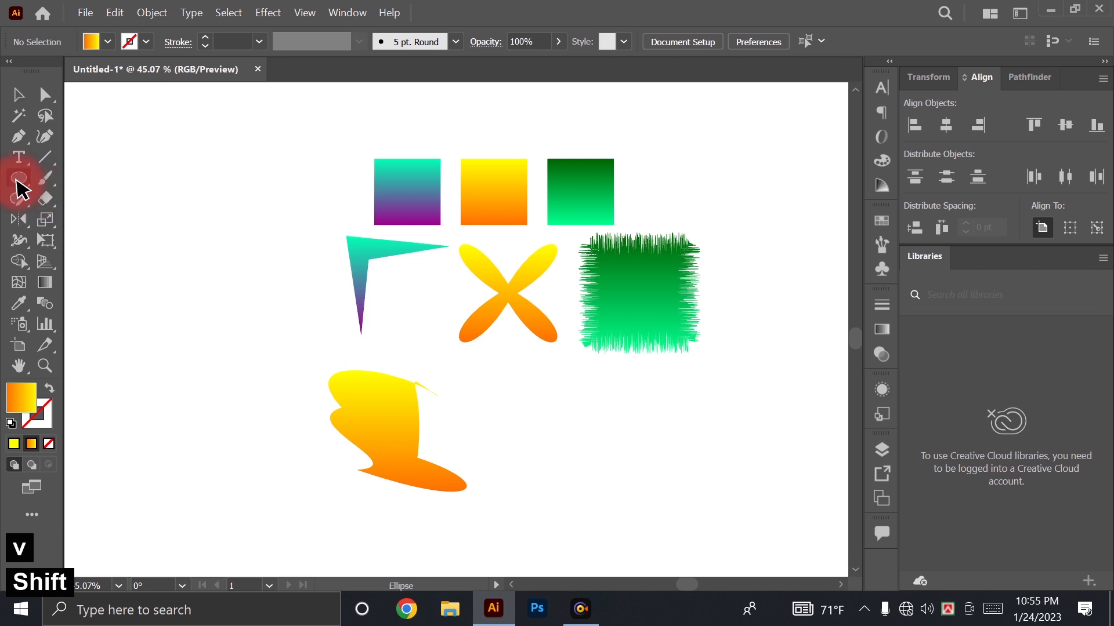
{"action": "left_click_drag", "start_coordinate": [10, 181], "coordinate": [87, 180]}
{"action": "left_click_drag", "start_coordinate": [512, 405], "coordinate": [625, 503]}
{"action": "key", "text": "v"}
{"action": "left_click", "coordinate": [552, 392]}
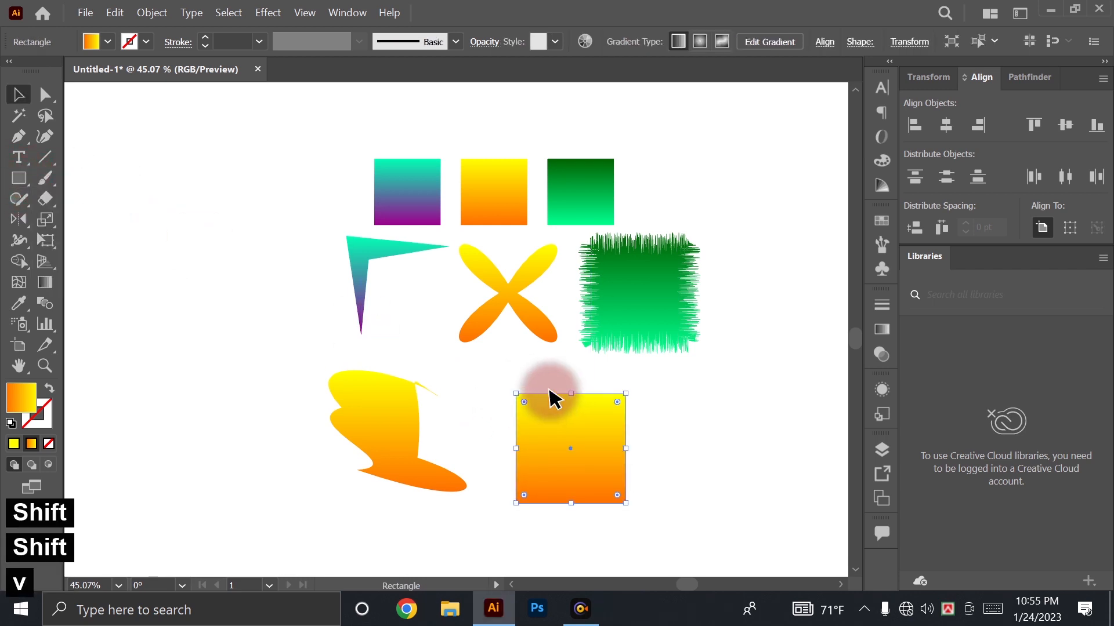
Copy the teal-to-purple gradient from the first sample square onto the new large square
{"action": "key", "text": "space"}
{"action": "left_click_drag", "start_coordinate": [460, 251], "coordinate": [428, 280]}
{"action": "key", "text": "i"}
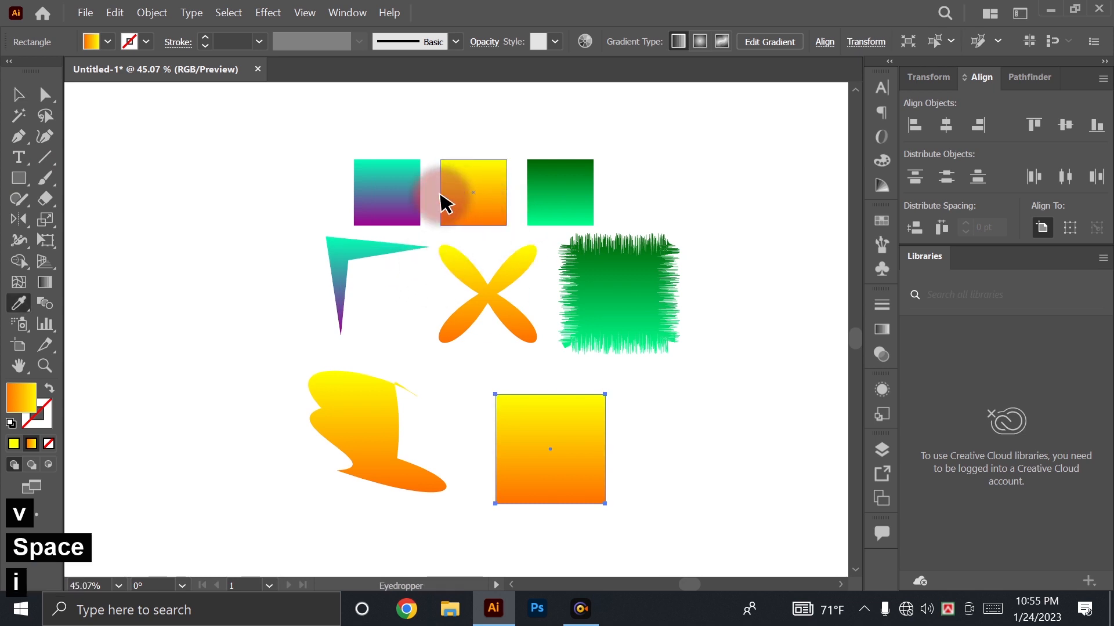
{"action": "left_click", "coordinate": [398, 197]}
{"action": "key", "text": "v"}
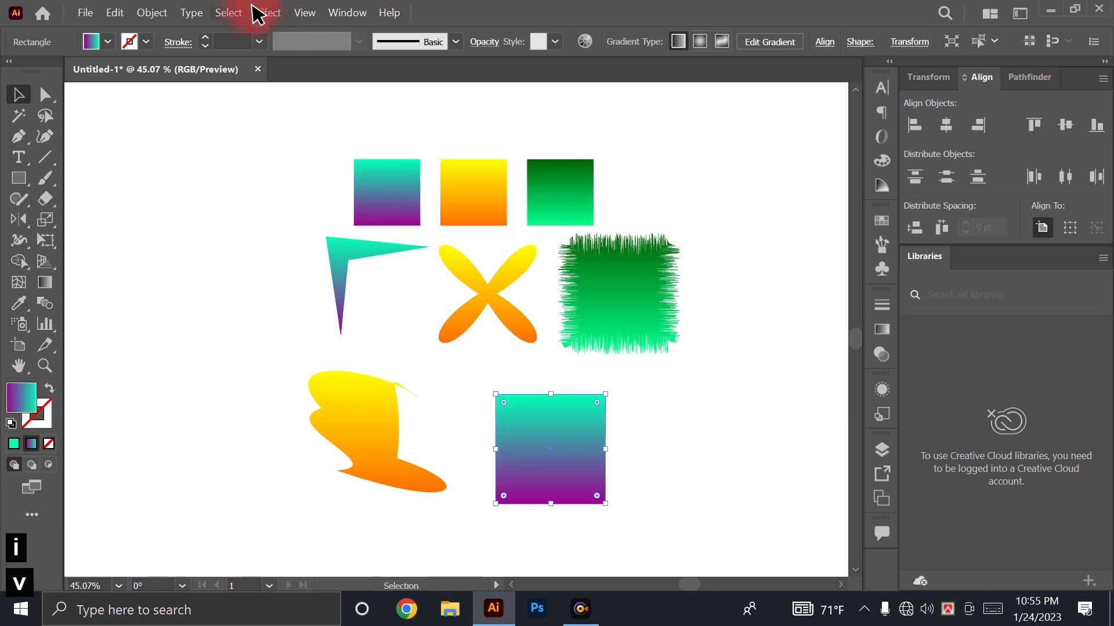
Open the Twist effect on the new teal-to-purple square and set the angle to 37° with the preview on
{"action": "left_click", "coordinate": [269, 14]}
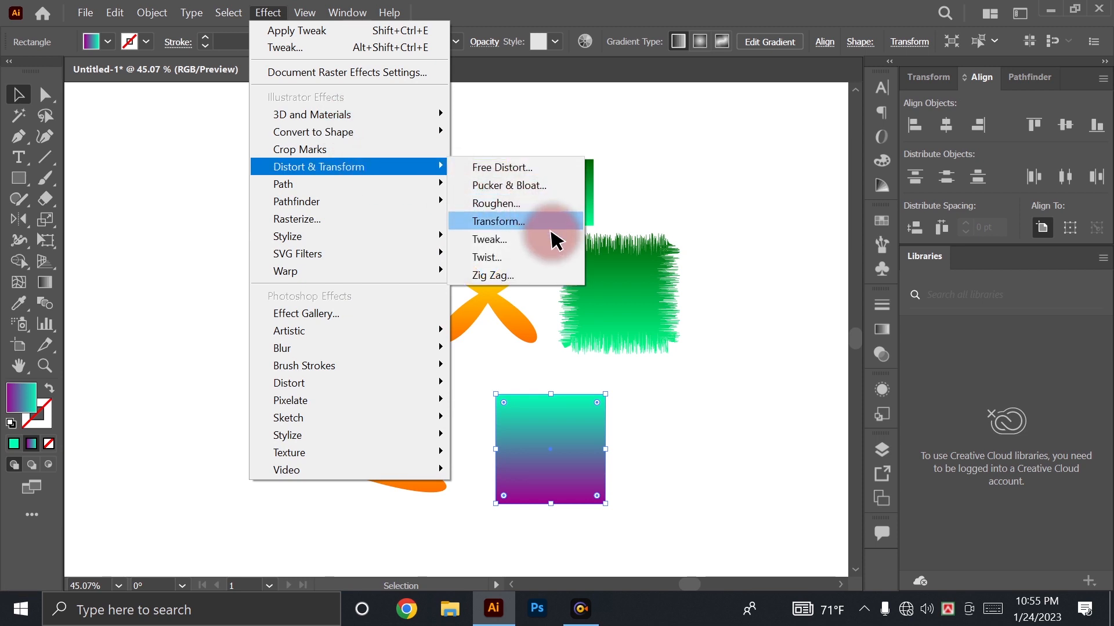
{"action": "left_click", "coordinate": [550, 257]}
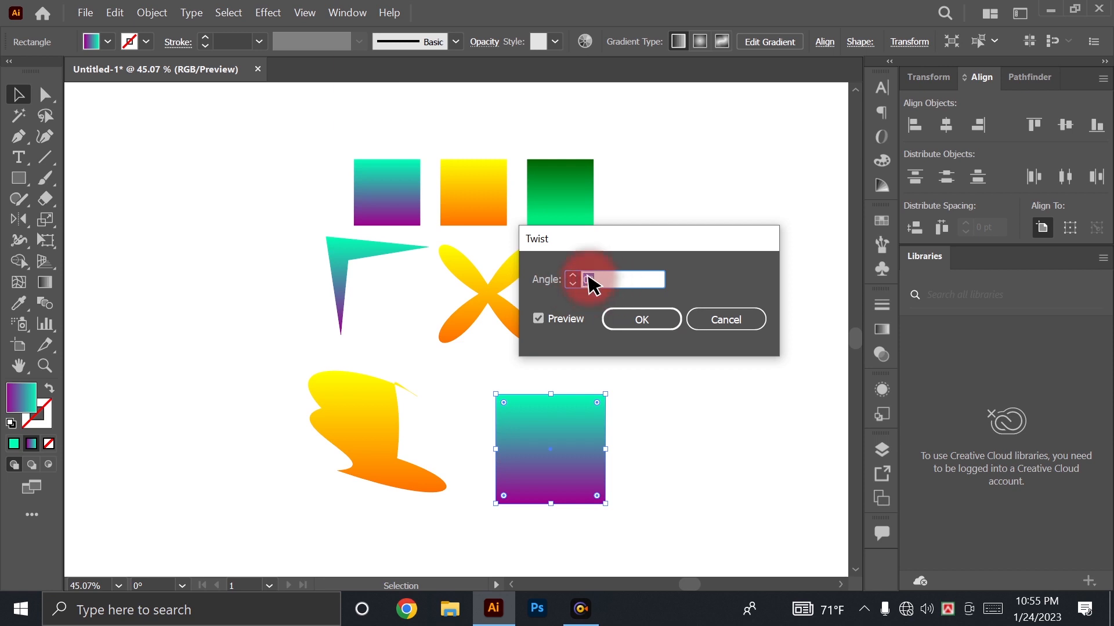
{"action": "left_click_drag", "start_coordinate": [580, 240], "coordinate": [640, 241]}
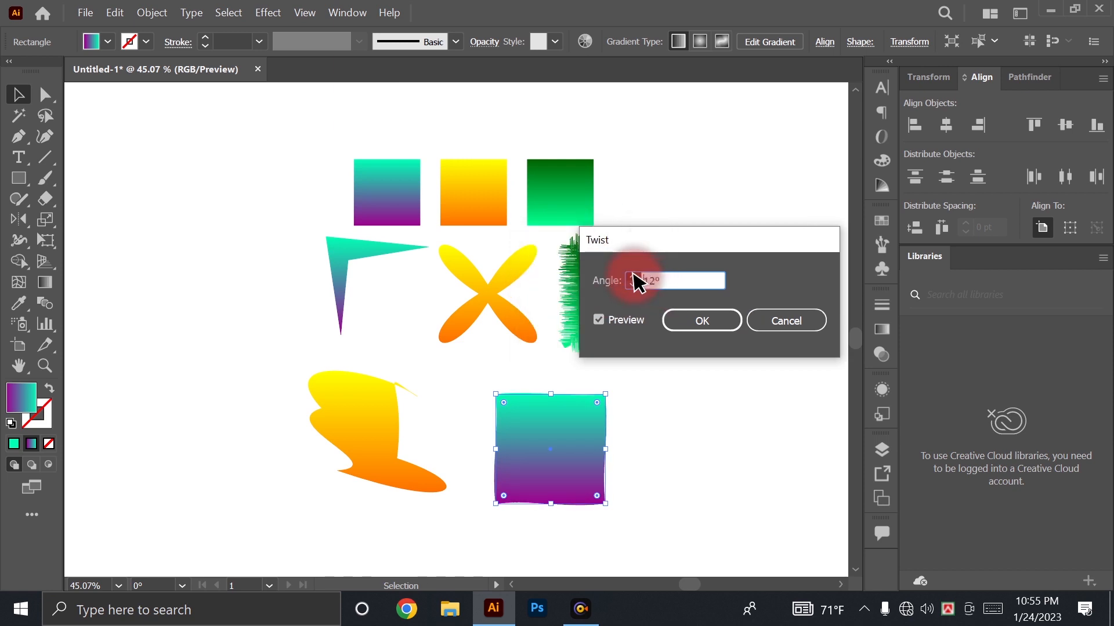
{"action": "left_click", "coordinate": [633, 276]}
{"action": "left_click", "coordinate": [633, 276]}
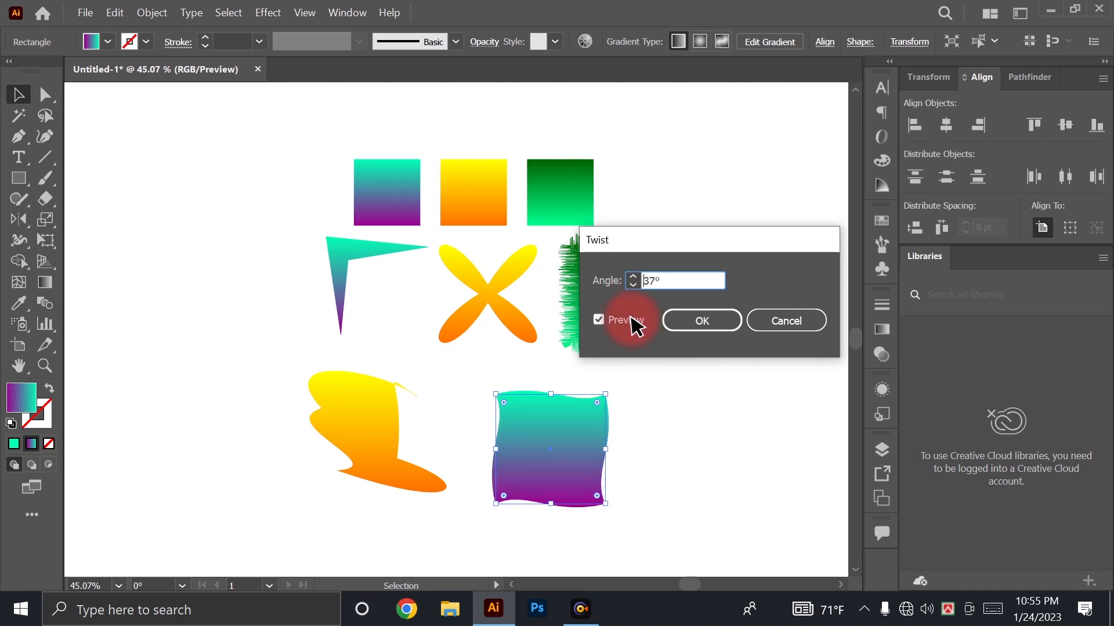
{"action": "left_click", "coordinate": [603, 323]}
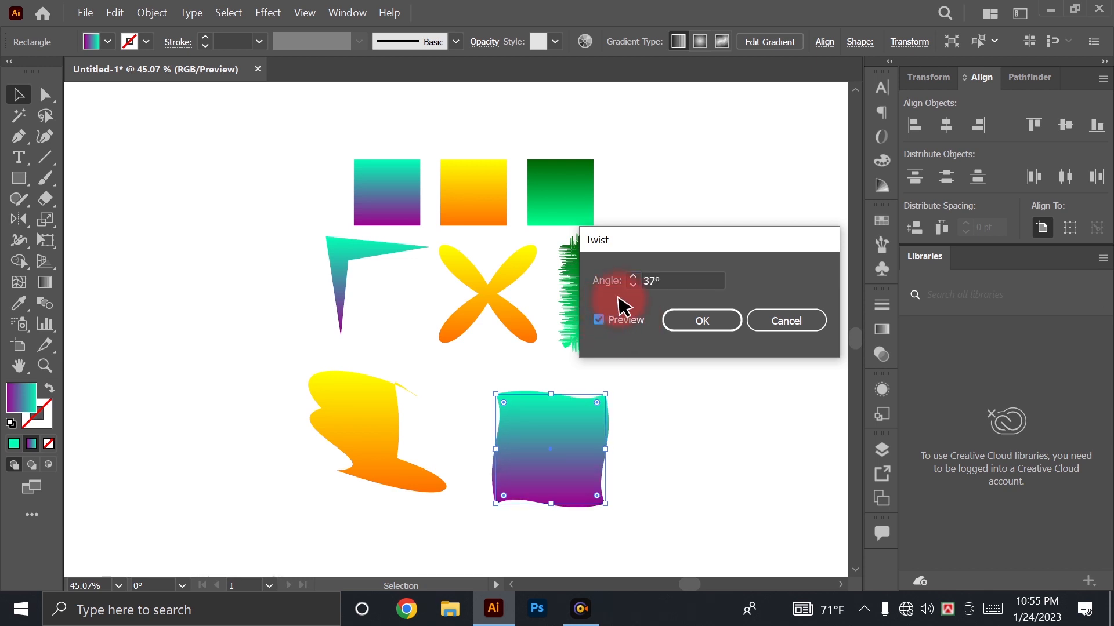
Raise the Twist angle to 47°, compare the square with and without the preview, and apply the effect
{"action": "left_click", "coordinate": [609, 280]}
{"action": "key", "text": "Up"}
{"action": "key", "text": "Up"}
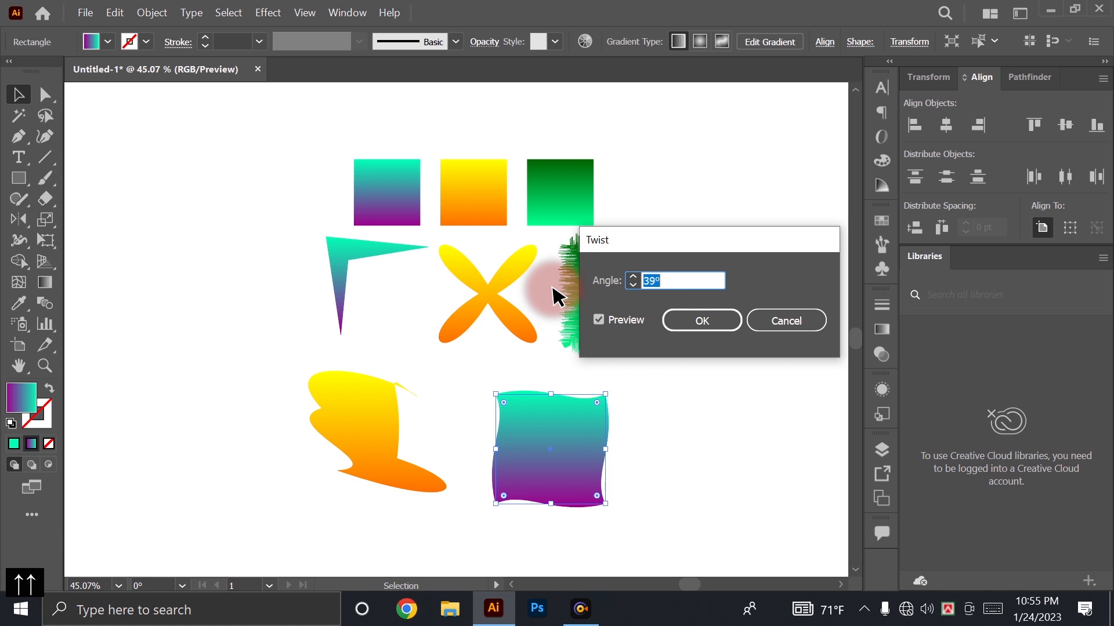
{"action": "key", "text": "Up"}
{"action": "key", "text": "Up"}
{"action": "key", "text": "Up"}
{"action": "key", "text": "Up"}
{"action": "key", "text": "Up"}
{"action": "key", "text": "Up"}
{"action": "key", "text": "Up"}
{"action": "key", "text": "Up"}
{"action": "left_click", "coordinate": [602, 322]}
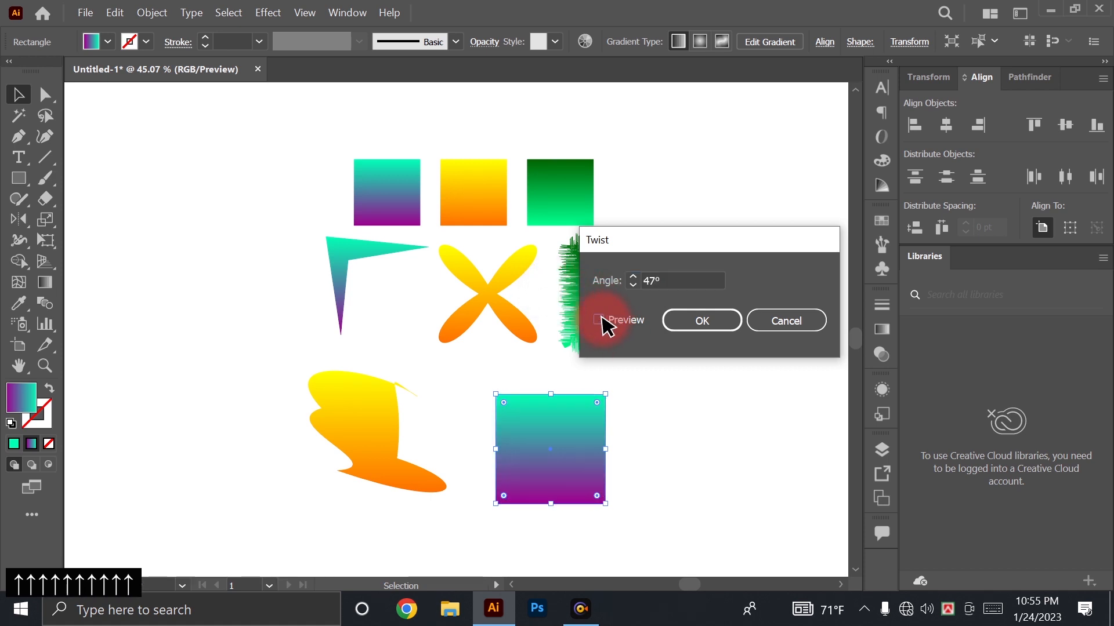
{"action": "left_click", "coordinate": [599, 320]}
{"action": "left_click", "coordinate": [674, 320]}
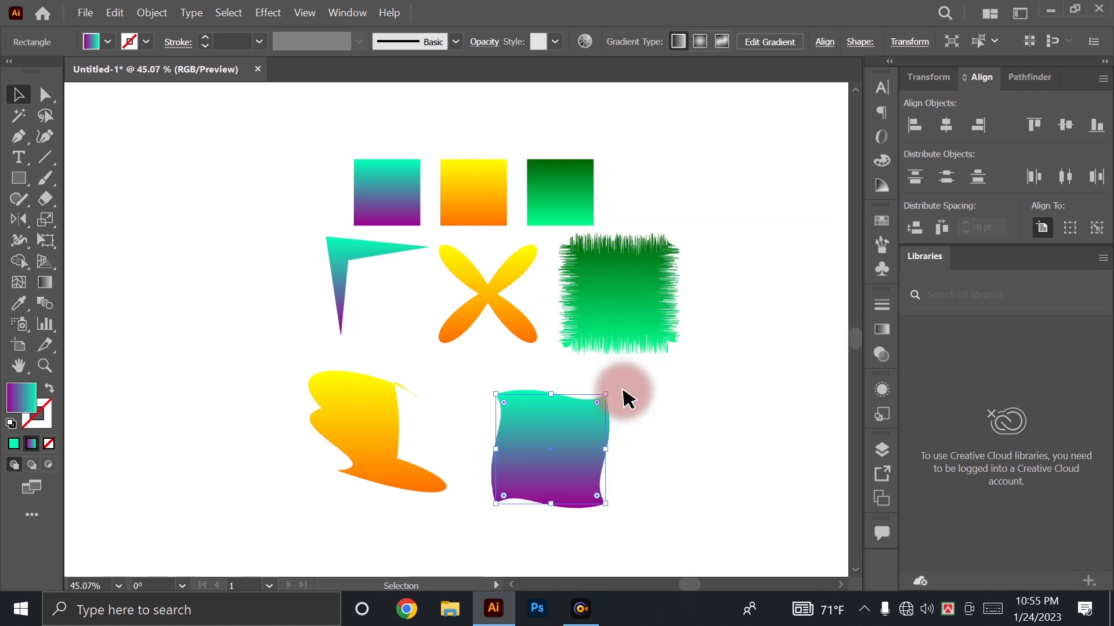
{"action": "left_click", "coordinate": [661, 394]}
Move the twisted teal-to-purple square slightly closer to the tweaked yellow-orange shape
{"action": "left_click_drag", "start_coordinate": [586, 406], "coordinate": [650, 493]}
{"action": "left_click_drag", "start_coordinate": [572, 528], "coordinate": [603, 279]}
{"action": "left_click_drag", "start_coordinate": [603, 279], "coordinate": [602, 360]}
{"action": "mouse_move", "coordinate": [539, 300]}
{"action": "left_mouse_down"}
{"action": "mouse_move", "coordinate": [490, 298]}
{"action": "mouse_move", "coordinate": [544, 296]}
{"action": "left_mouse_up"}
{"action": "left_click_drag", "start_coordinate": [505, 250], "coordinate": [461, 238]}
{"action": "left_click_drag", "start_coordinate": [461, 238], "coordinate": [487, 272]}
{"action": "key", "text": "v"}
{"action": "left_click_drag", "start_coordinate": [482, 274], "coordinate": [394, 244]}
{"action": "key", "text": "v"}
{"action": "left_click", "coordinate": [601, 272]}
{"action": "key", "text": "m"}
{"action": "left_click_drag", "start_coordinate": [583, 222], "coordinate": [719, 357]}
{"action": "key", "text": "Delete"}
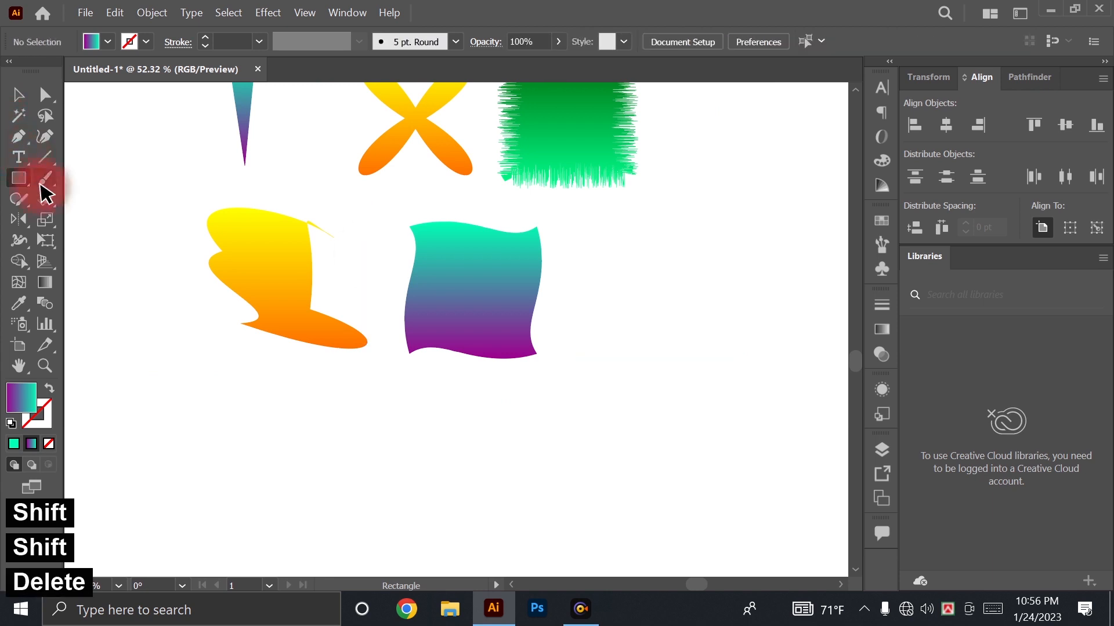
Discard the trial square and draw a large gradient-filled circle with the Ellipse tool beside the twisted teal-to-purple square
{"action": "left_click_drag", "start_coordinate": [634, 238], "coordinate": [780, 351]}
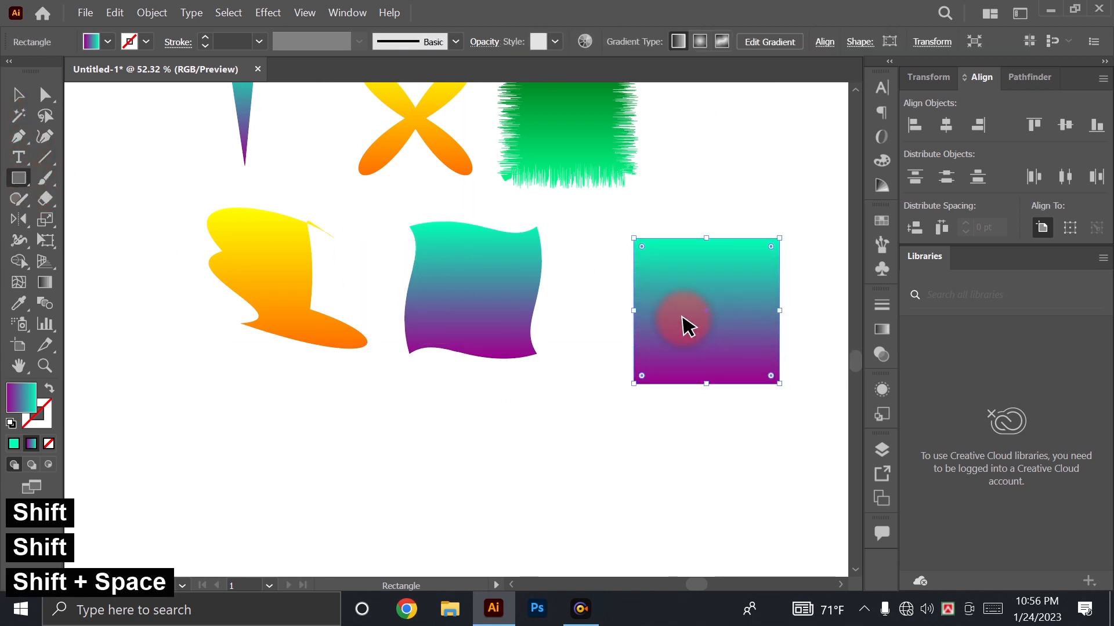
{"action": "key", "text": "Delete"}
{"action": "left_click", "coordinate": [18, 176]}
{"action": "left_click", "coordinate": [125, 223]}
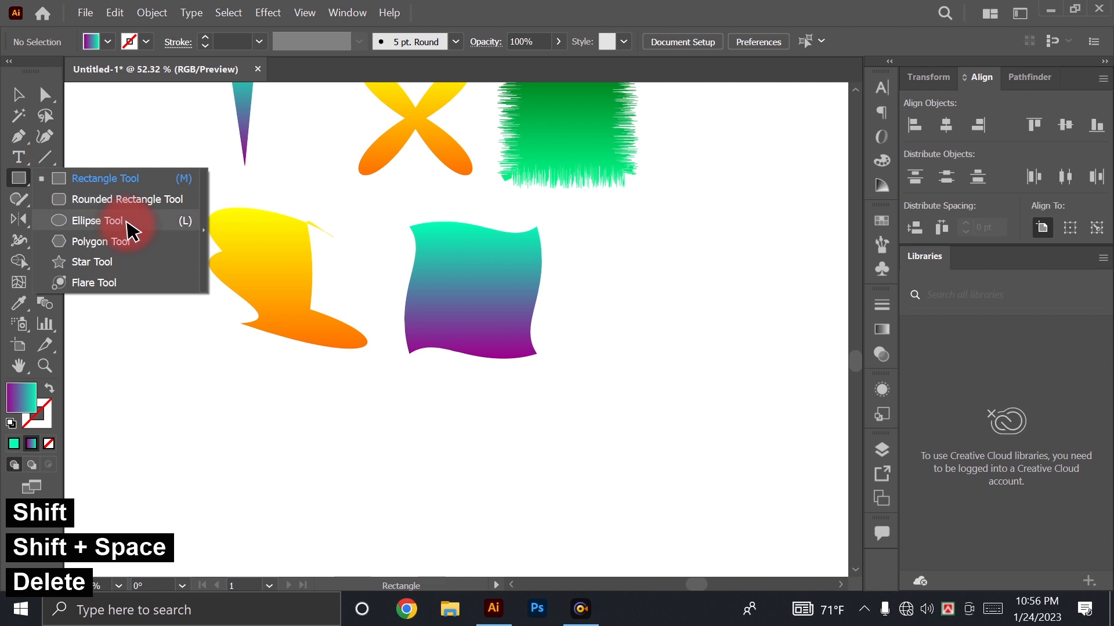
{"action": "key", "text": "space"}
{"action": "left_click_drag", "start_coordinate": [532, 331], "coordinate": [497, 316]}
{"action": "left_click_drag", "start_coordinate": [576, 212], "coordinate": [732, 325]}
{"action": "key", "text": "v"}
{"action": "key", "text": "space"}
{"action": "left_click_drag", "start_coordinate": [505, 262], "coordinate": [477, 367]}
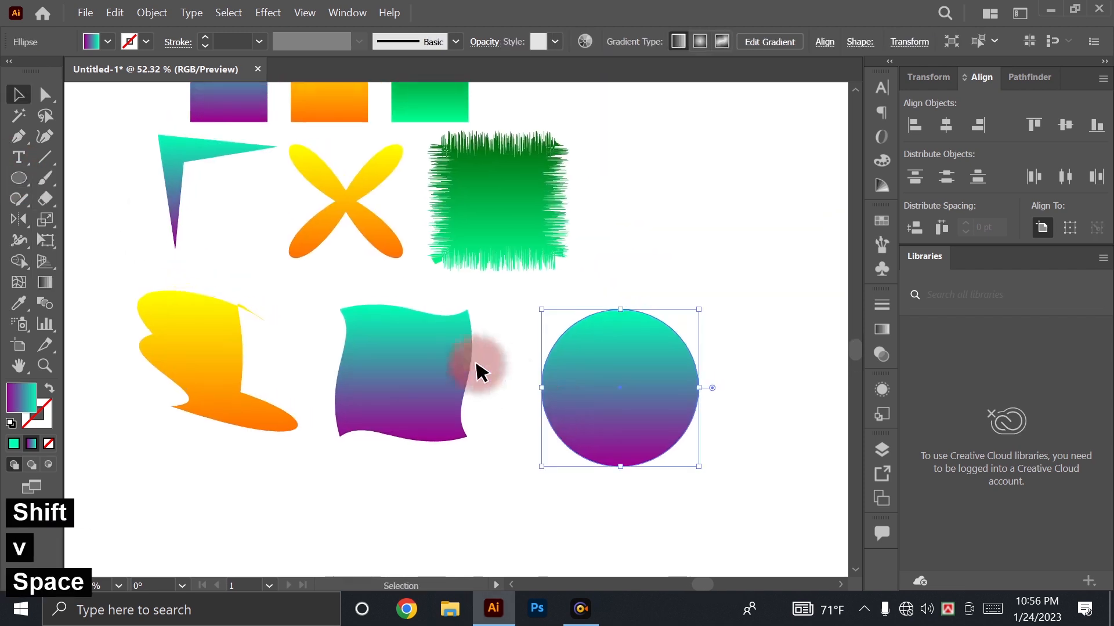
Copy the green gradient from the third sample square onto the circle and move the circle closer to the twisted square
{"action": "key", "text": "i"}
{"action": "left_click", "coordinate": [420, 95]}
{"action": "key", "text": "ctrl+space"}
{"action": "left_click_drag", "start_coordinate": [548, 323], "coordinate": [465, 317]}
{"action": "key", "text": "space"}
{"action": "key", "text": "v"}
{"action": "key", "text": "v"}
{"action": "left_click_drag", "start_coordinate": [563, 365], "coordinate": [540, 355]}
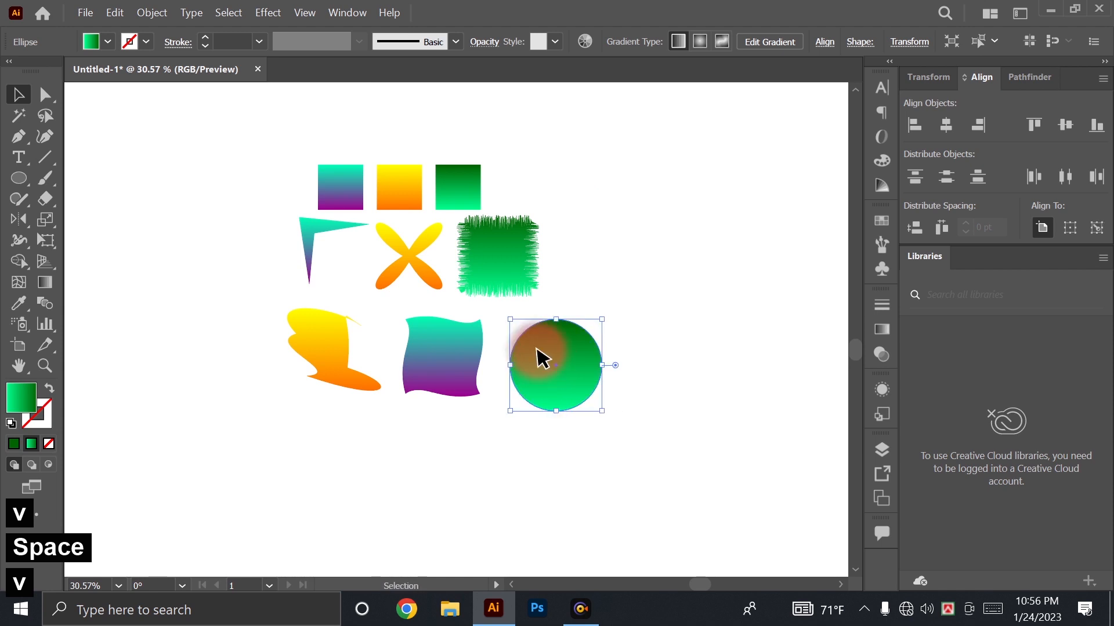
Open the Zig Zag effect on the green circle and set an absolute size of 30 pt with 18 ridges per segment
{"action": "left_click", "coordinate": [268, 12]}
{"action": "mouse_move", "coordinate": [320, 169]}
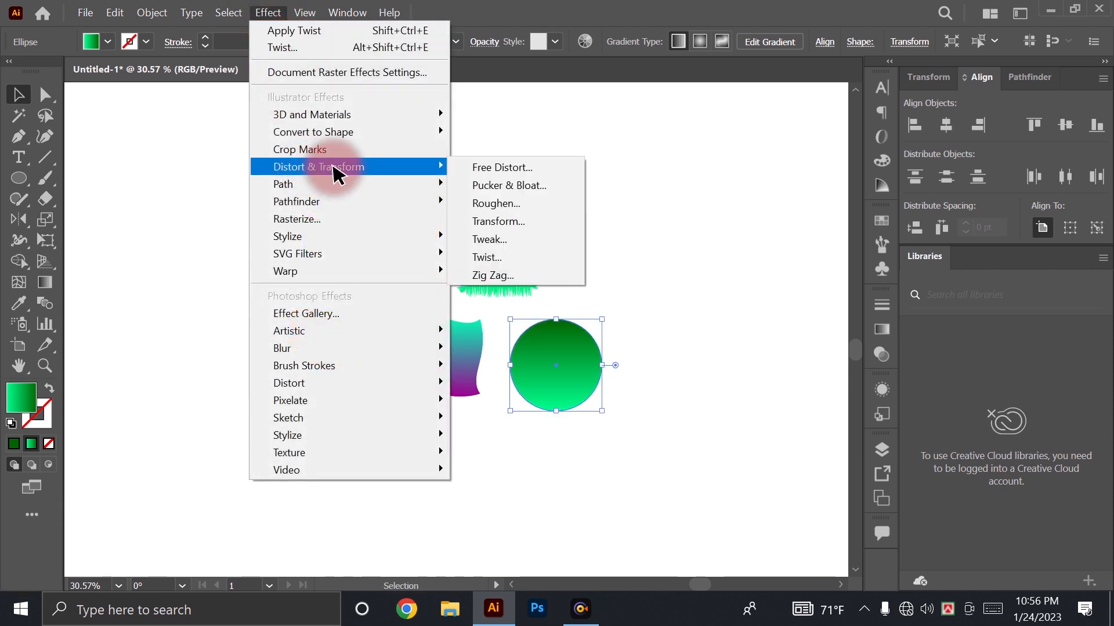
{"action": "left_click", "coordinate": [536, 277]}
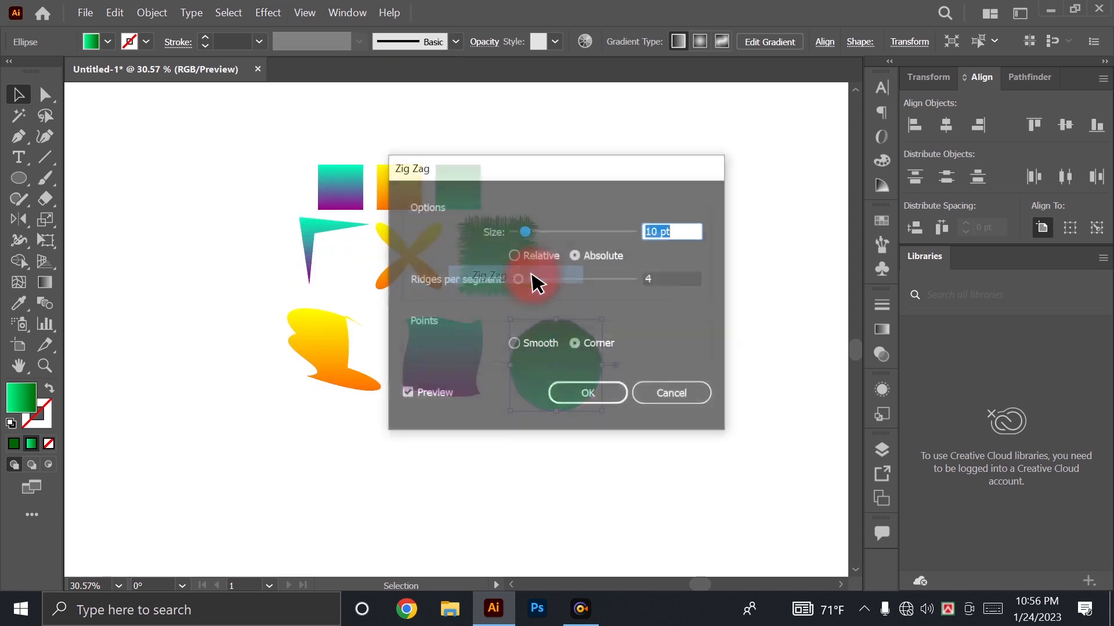
{"action": "left_click_drag", "start_coordinate": [604, 179], "coordinate": [863, 194]}
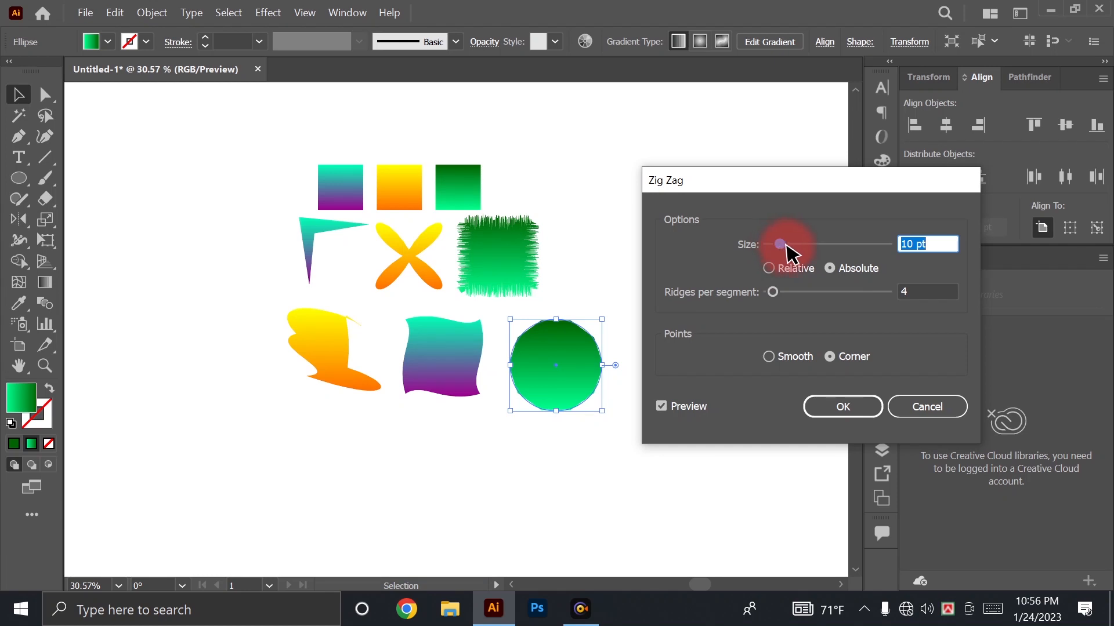
{"action": "left_click_drag", "start_coordinate": [784, 244], "coordinate": [796, 245]}
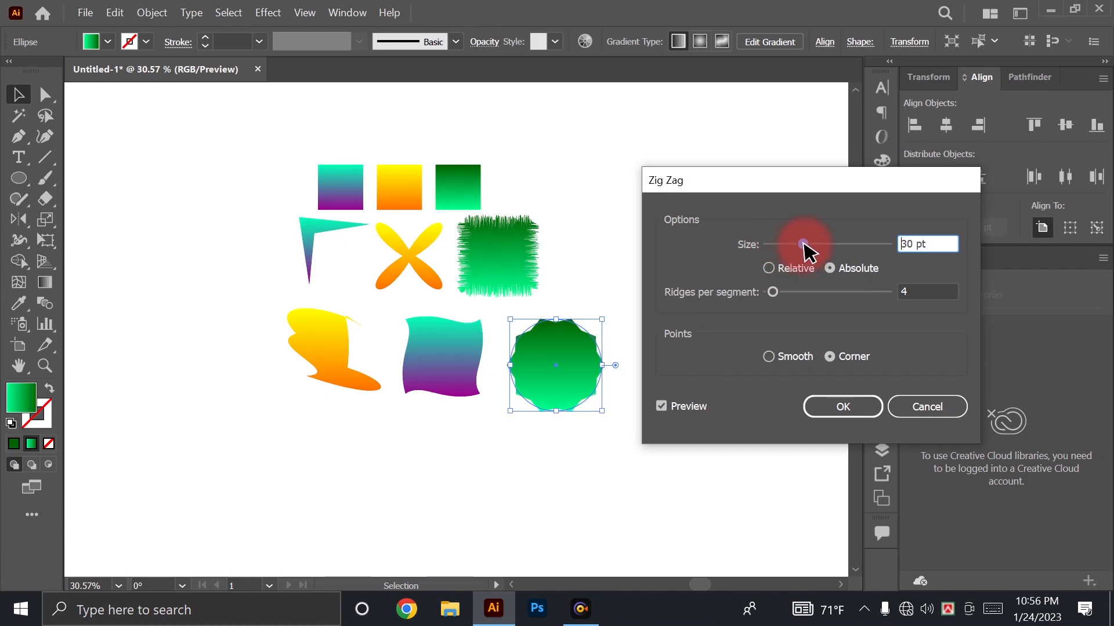
{"action": "left_click_drag", "start_coordinate": [773, 292], "coordinate": [790, 294]}
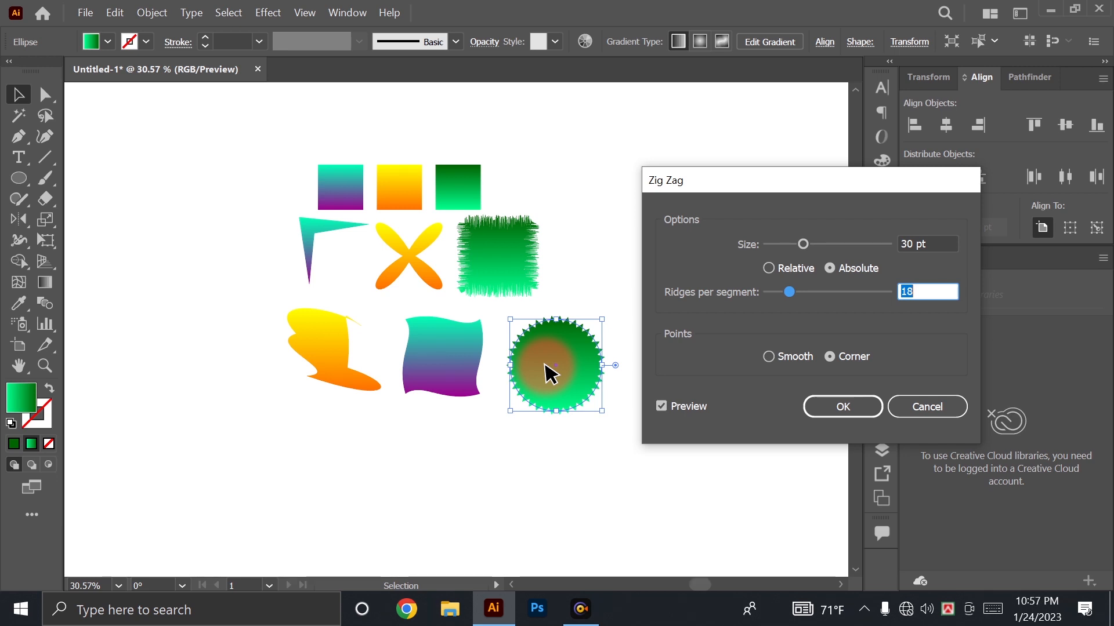
Switch the Zig Zag size to Relative, choose Smooth points, and reduce the size to 5%
{"action": "left_click", "coordinate": [787, 271]}
{"action": "left_click", "coordinate": [787, 358]}
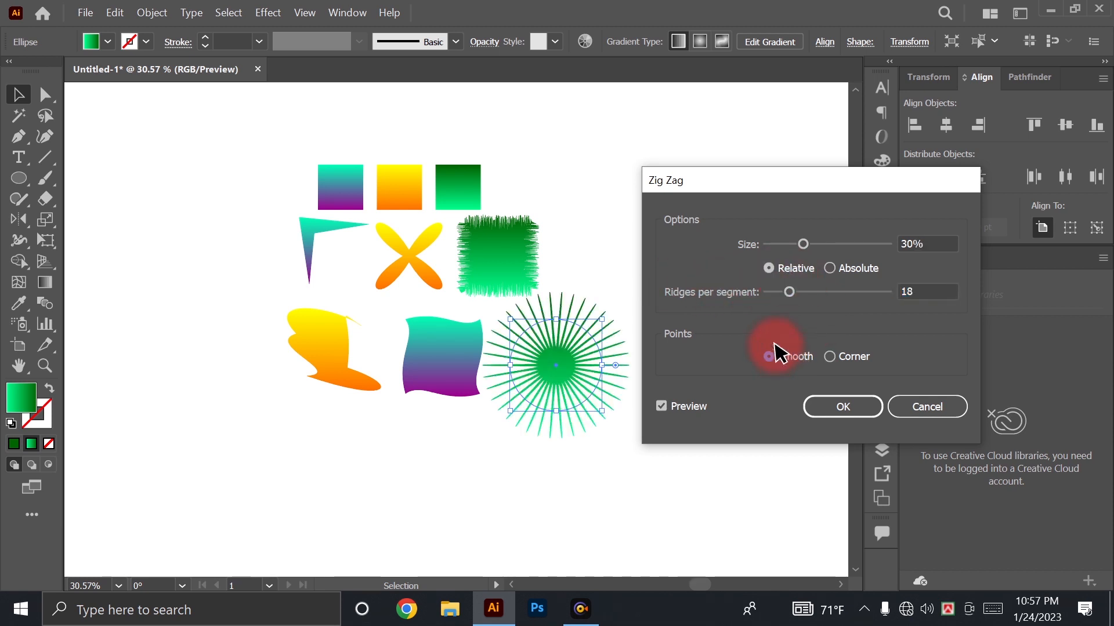
{"action": "left_click", "coordinate": [803, 244]}
{"action": "left_click_drag", "start_coordinate": [803, 244], "coordinate": [768, 244]}
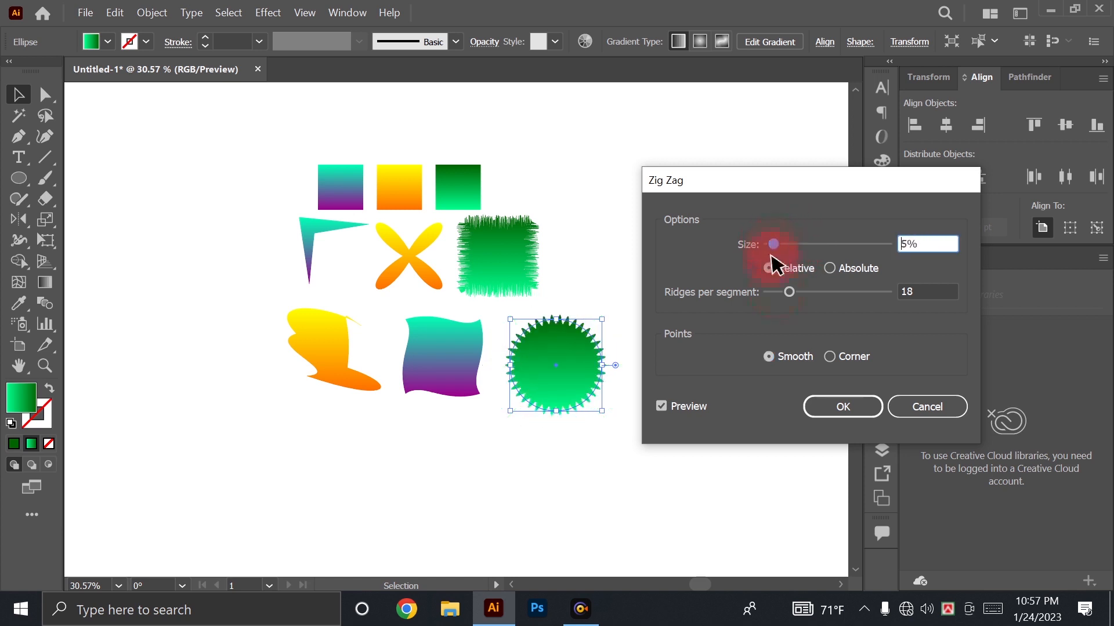
Lower the Zig Zag ridges per segment and apply the effect to the green circle
{"action": "left_click", "coordinate": [787, 293]}
{"action": "left_click_drag", "start_coordinate": [783, 292], "coordinate": [778, 294]}
{"action": "left_click", "coordinate": [853, 409]}
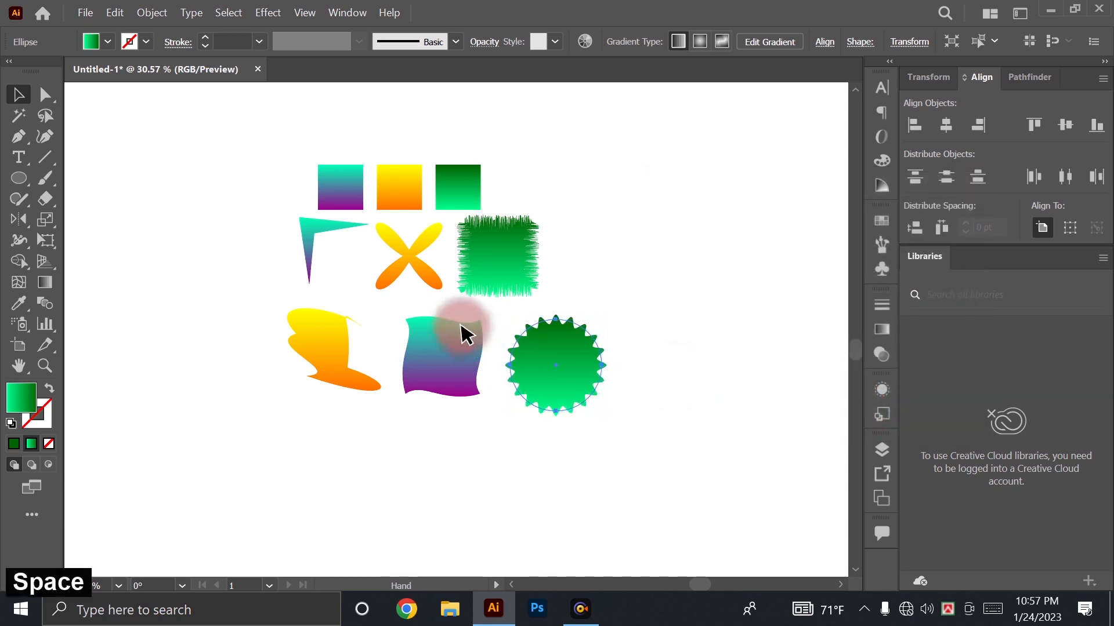
{"action": "key", "text": "ctrl+space"}
{"action": "left_click_drag", "start_coordinate": [473, 332], "coordinate": [554, 335]}
{"action": "key", "text": "ctrl"}
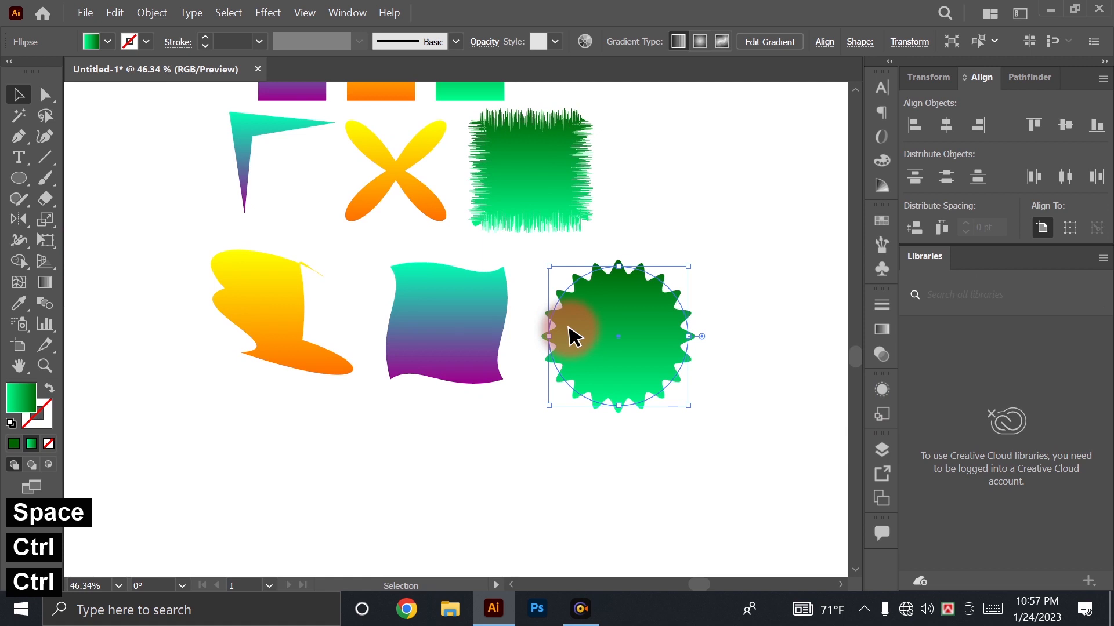